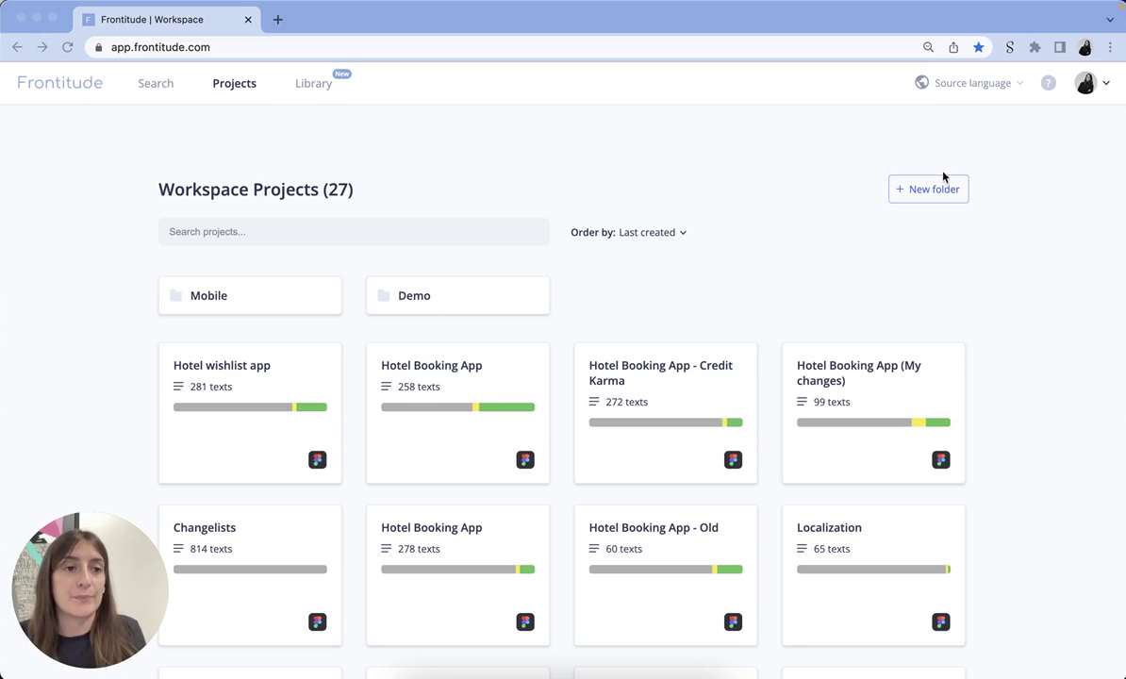
Open the account menu from the profile avatar at the top right
click(1086, 87)
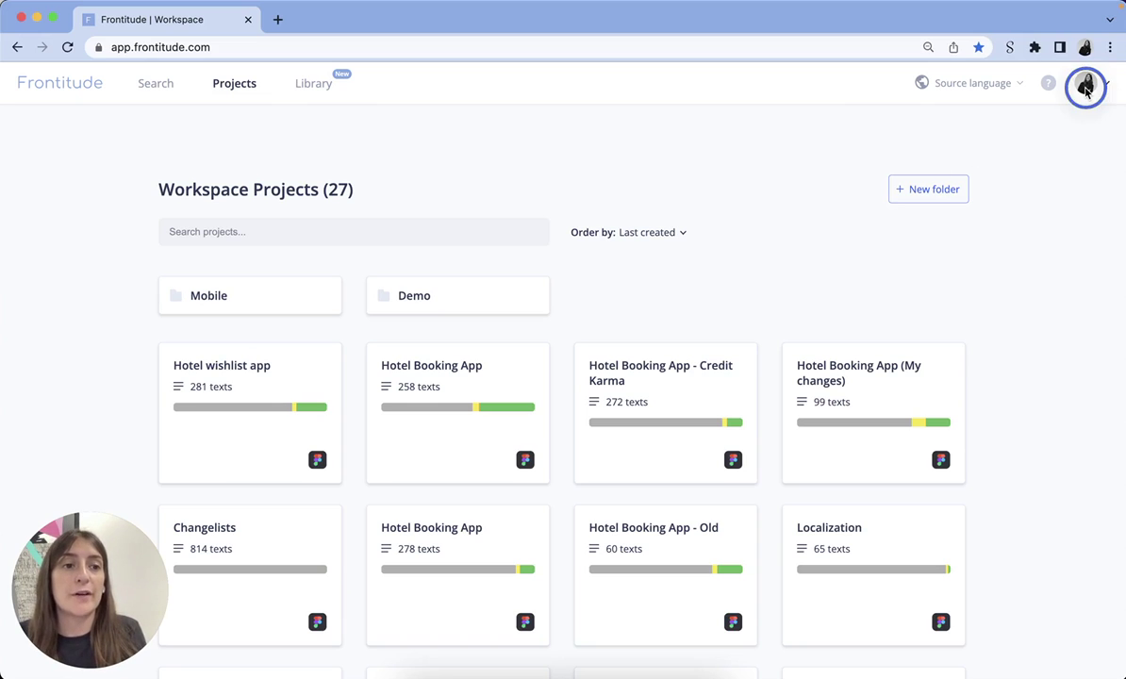
click(1086, 87)
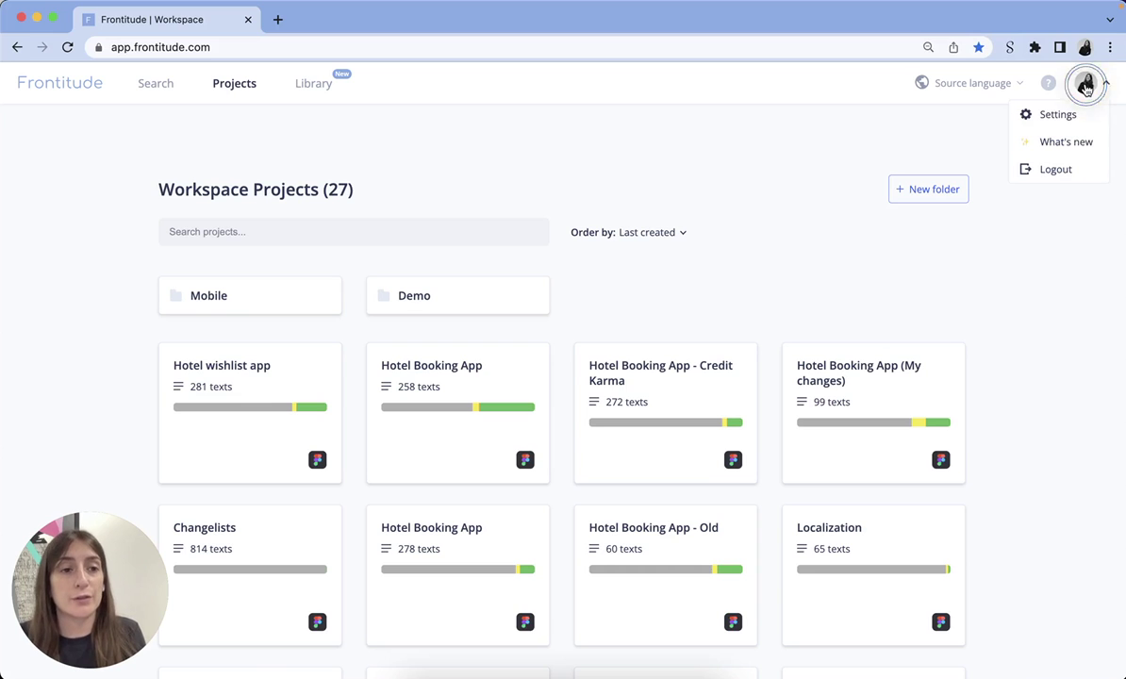
In account settings, search 'SPANISH' and add Spanish (Argentina) as a workspace language
click(1091, 125)
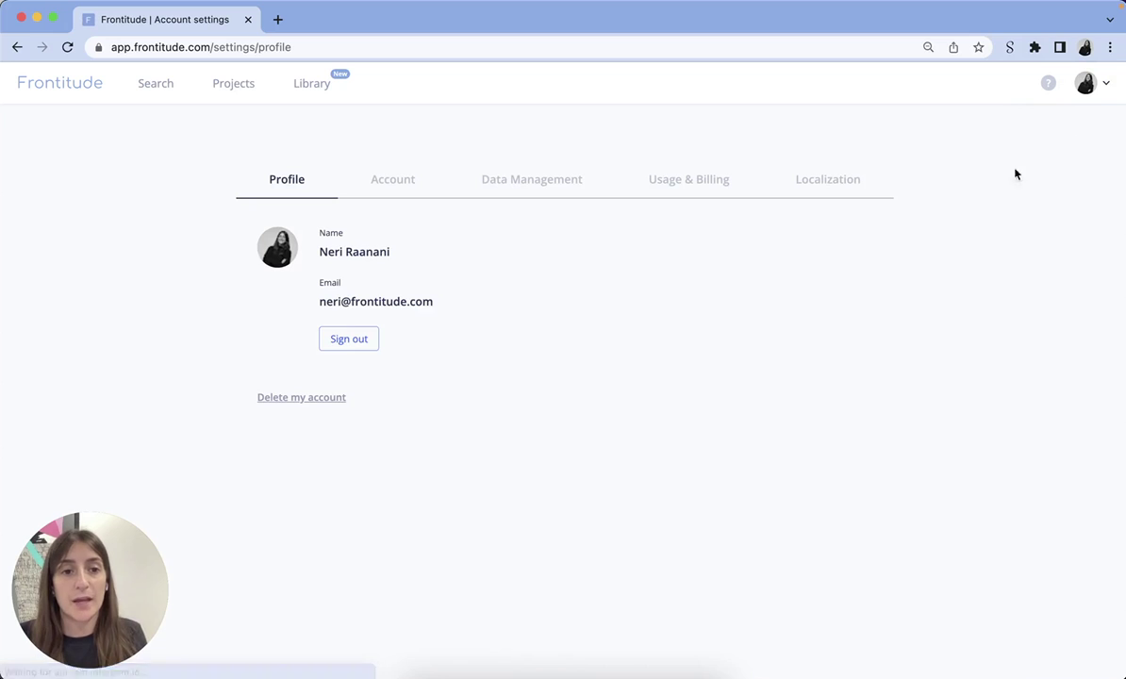
click(872, 190)
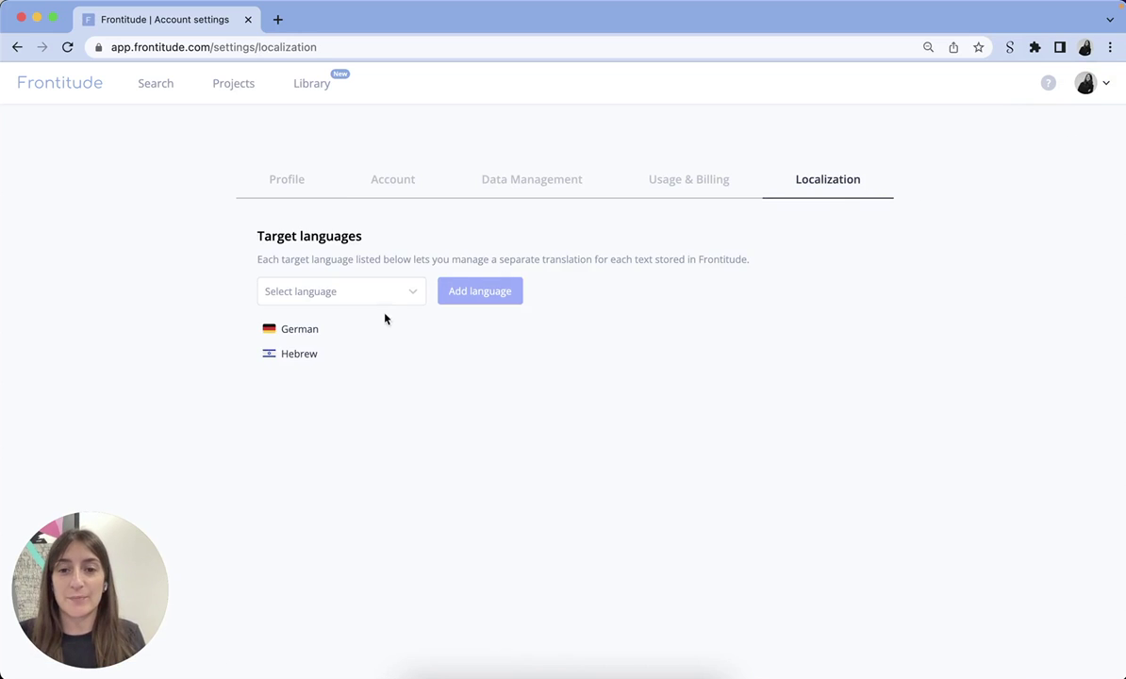
click(368, 292)
text(SPANISH)
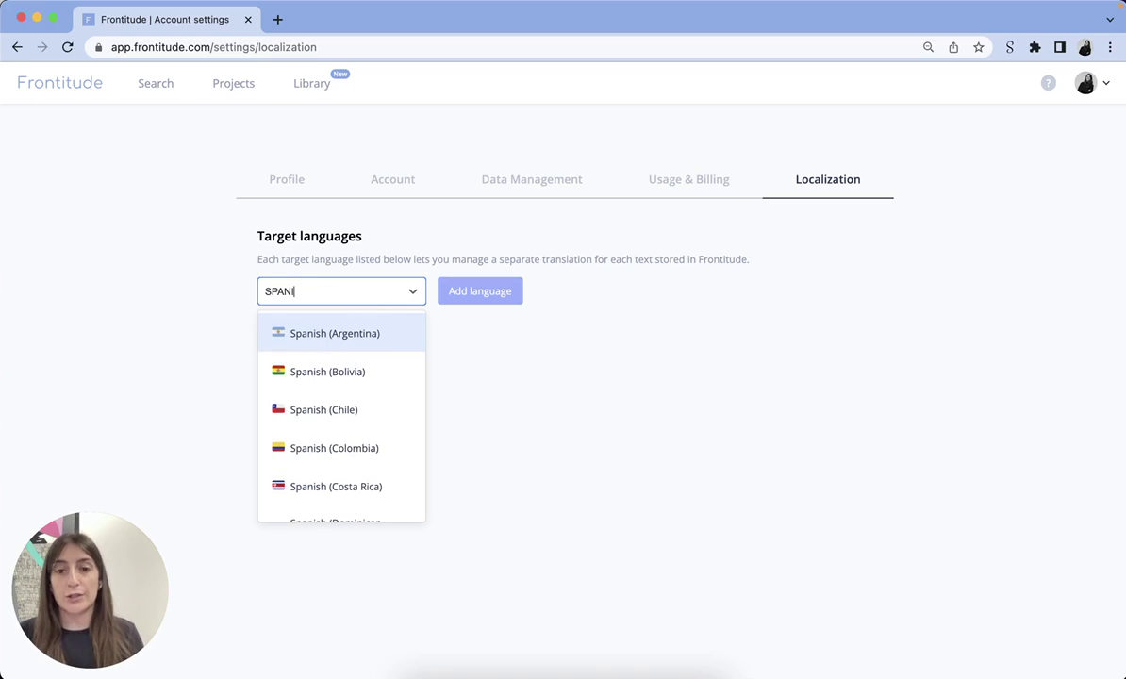
click(375, 333)
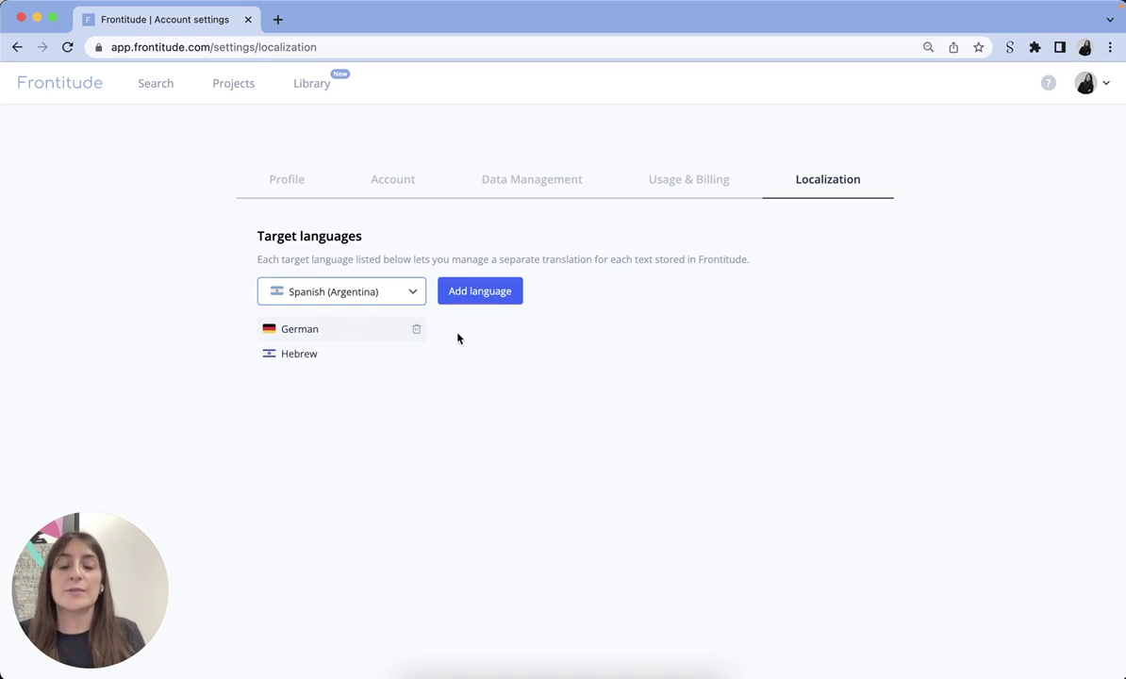
click(484, 302)
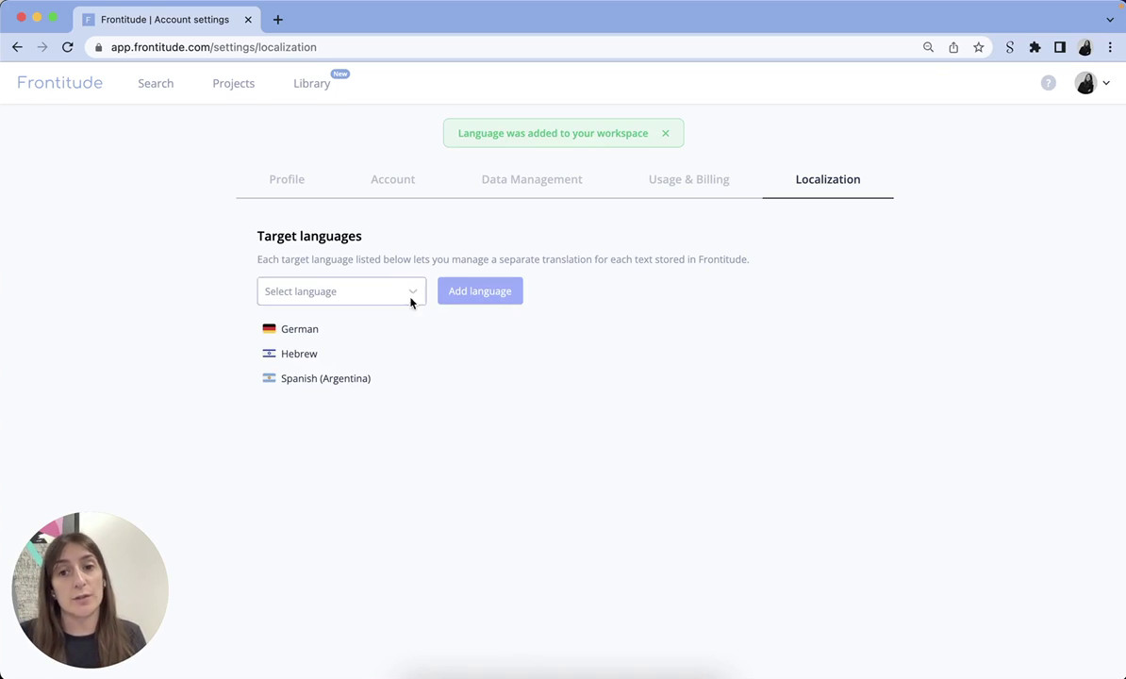
From Projects, open the Hotel wishlist app and its Wishlist screen
click(232, 86)
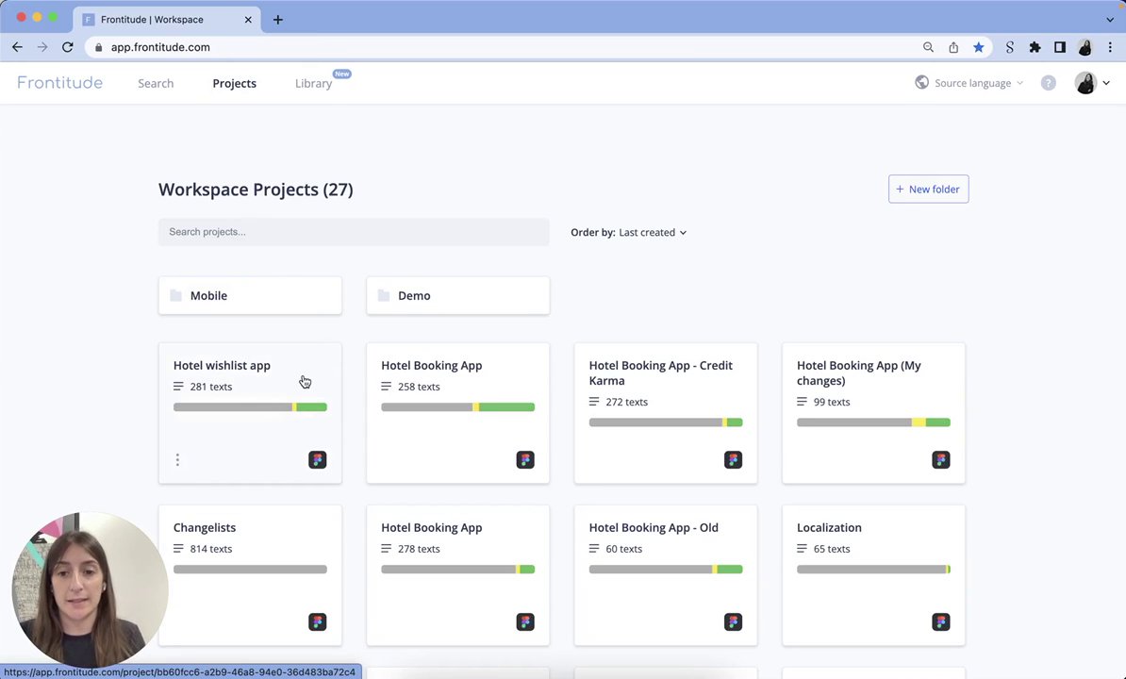
click(303, 379)
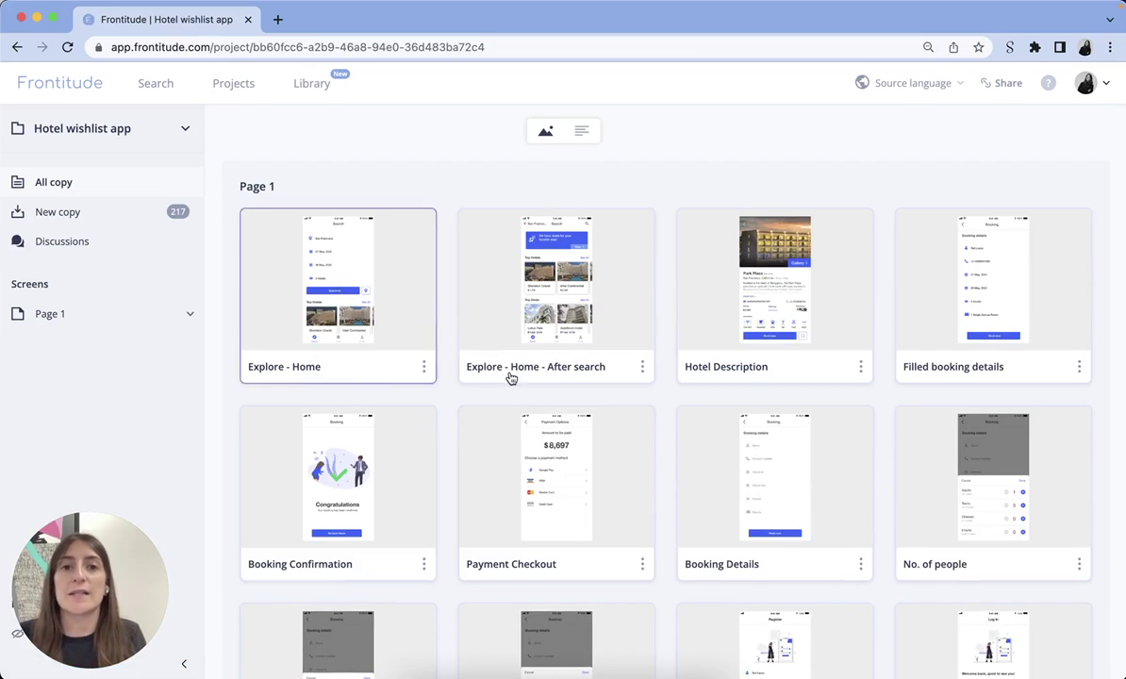
scroll(679, 427, down, 3)
scroll(683, 428, down, 5)
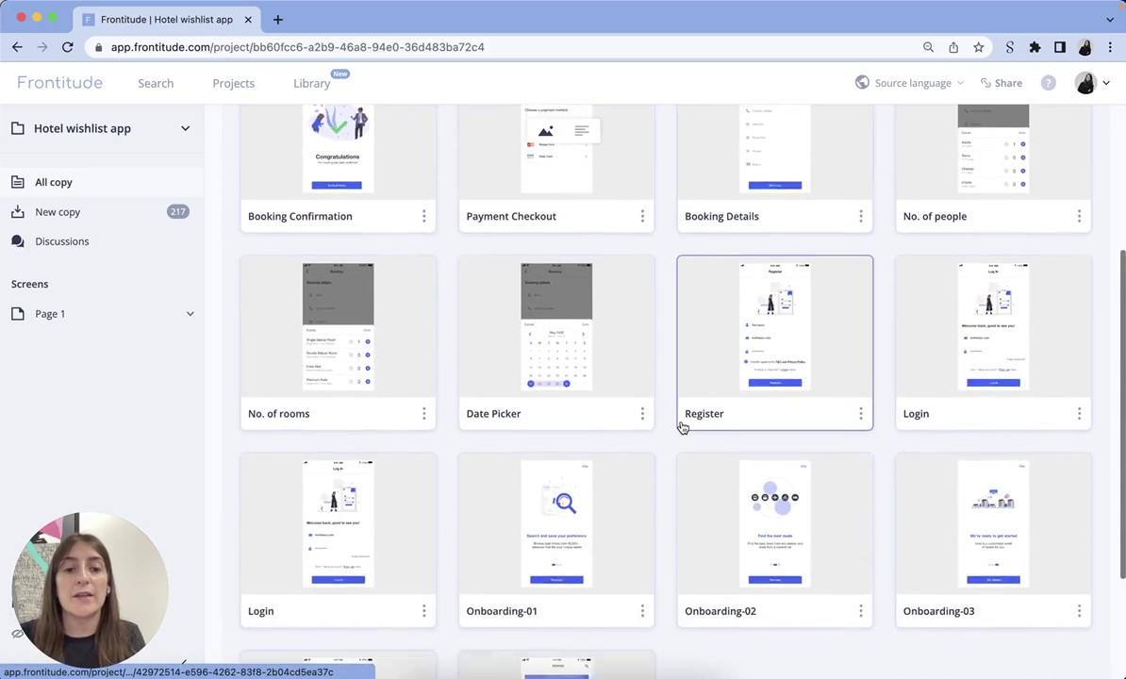
click(624, 525)
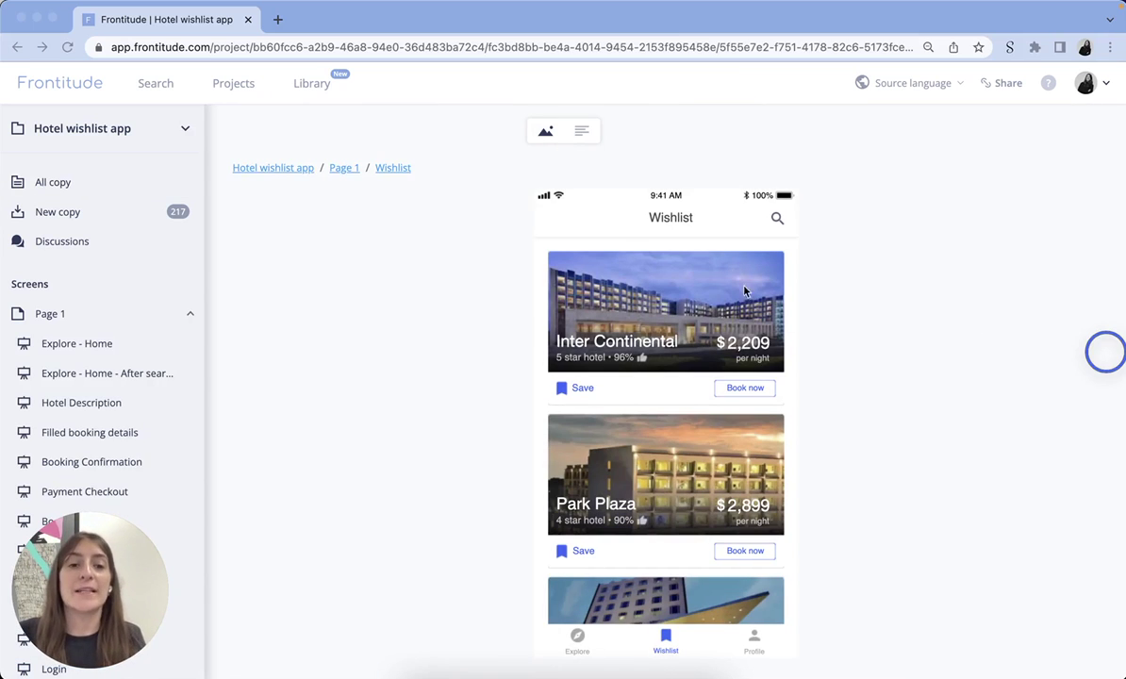
Set both the Wishlist title and the Save text to Final status
click(687, 224)
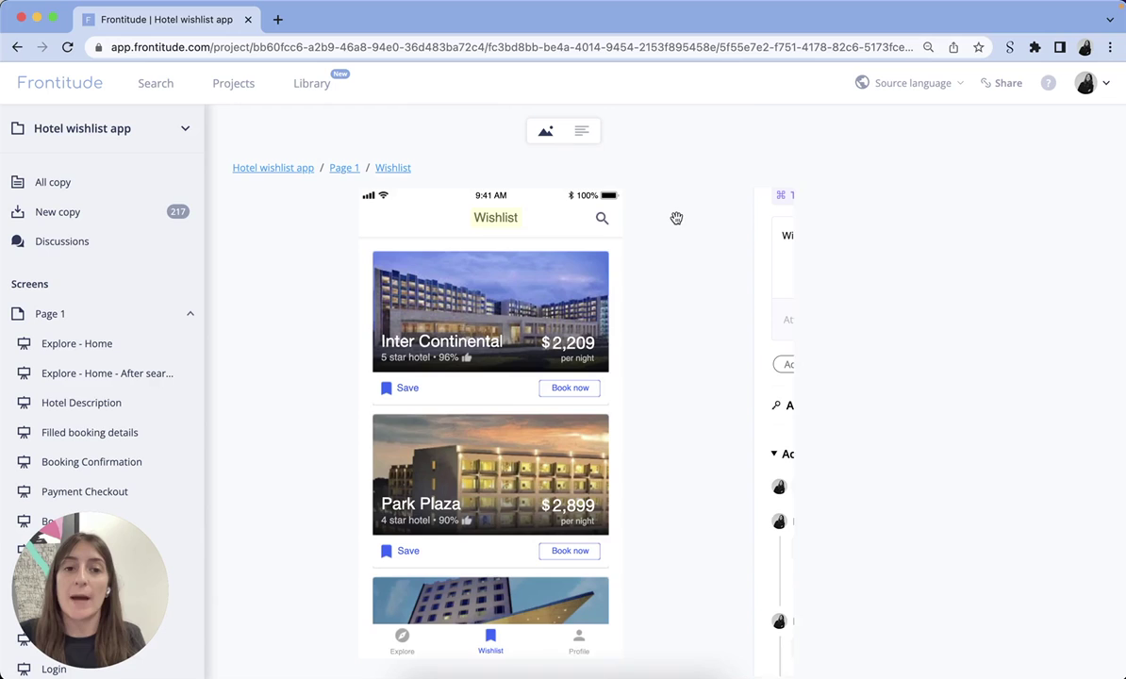
click(830, 162)
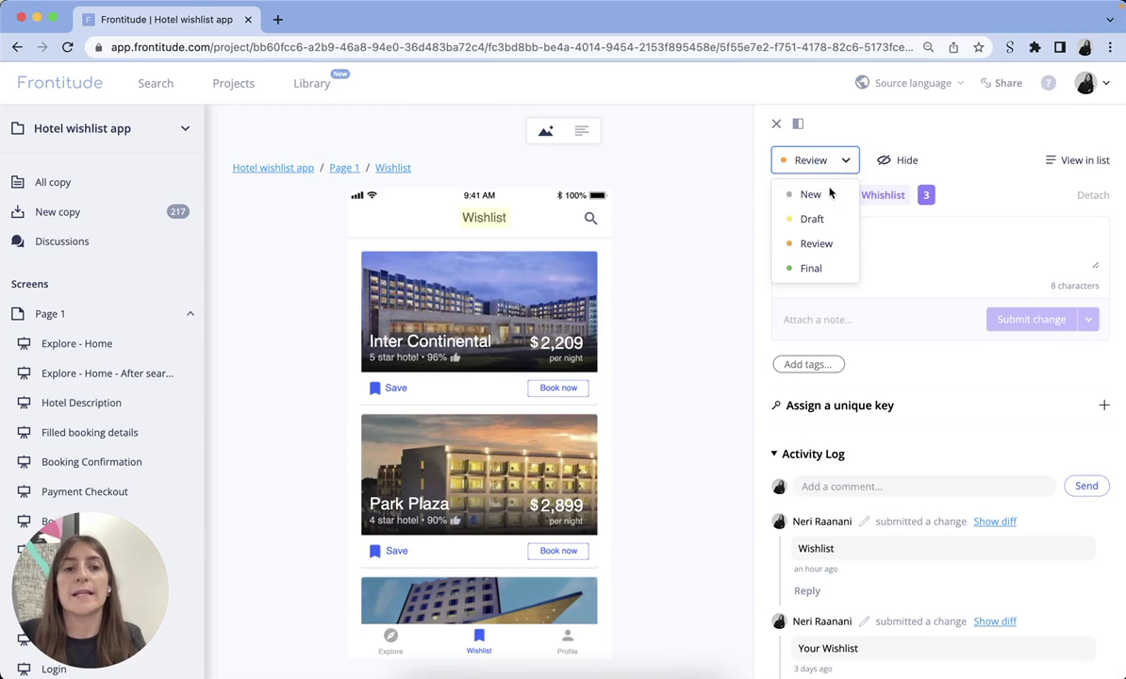
click(836, 274)
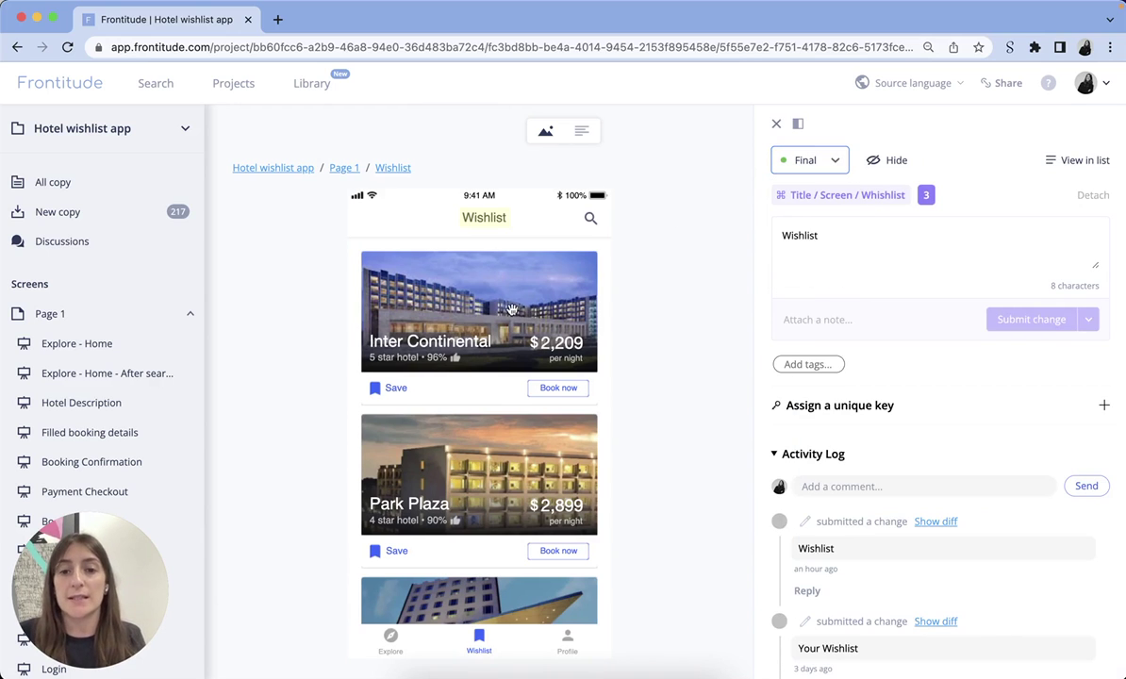
click(395, 390)
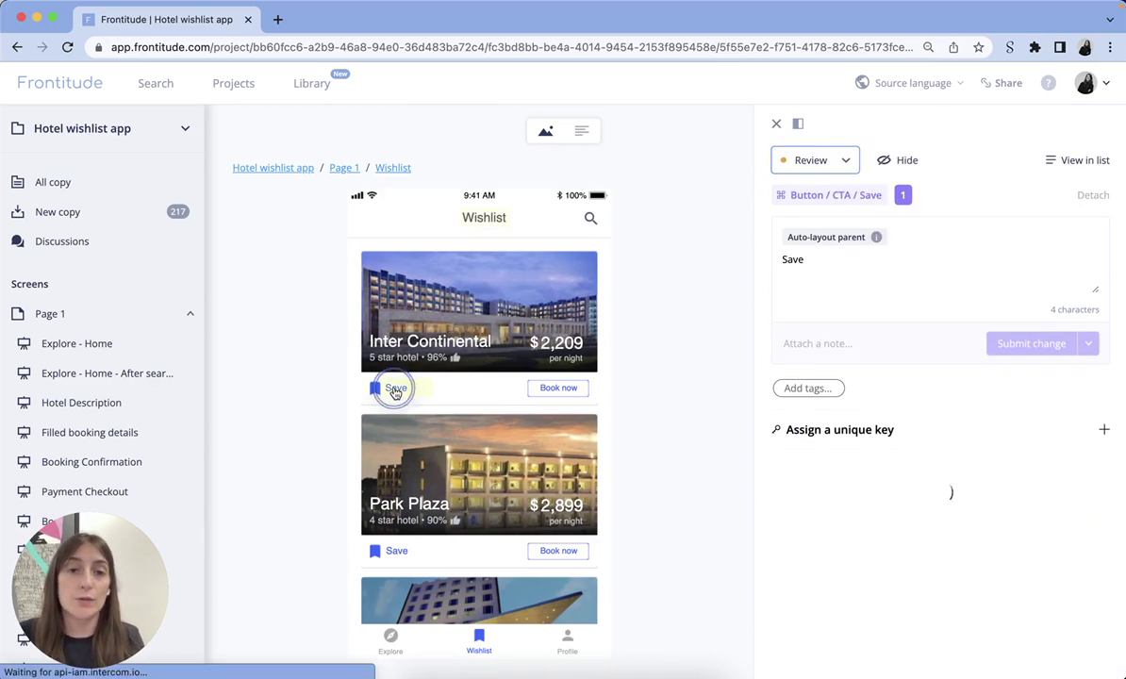
click(843, 166)
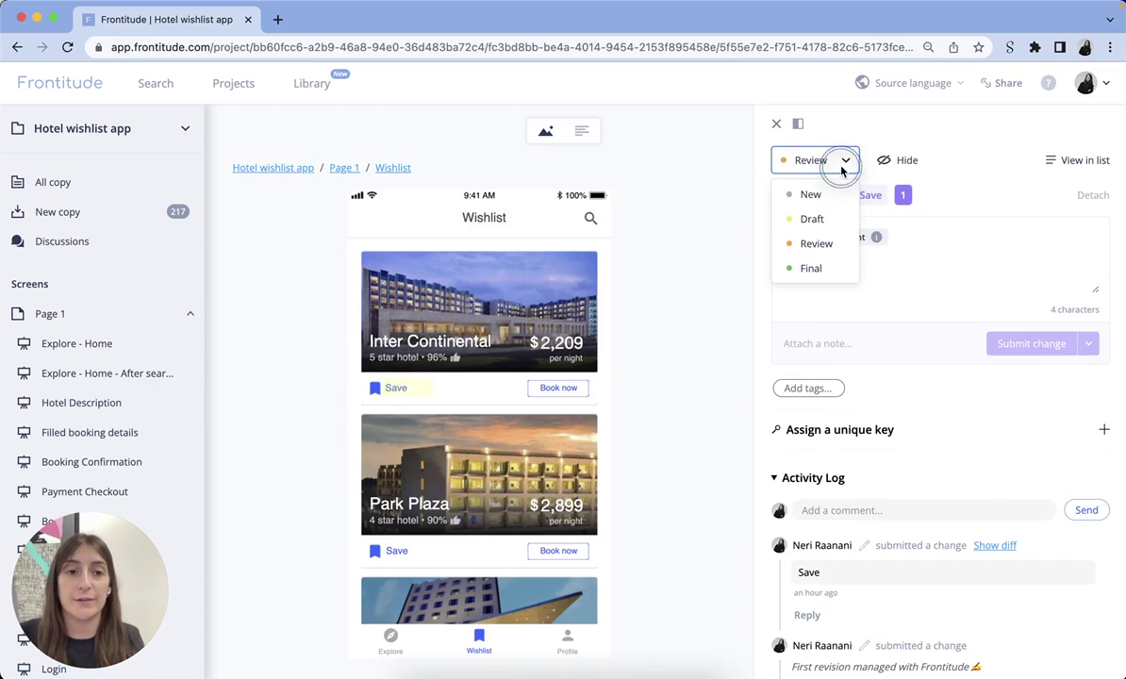
click(817, 269)
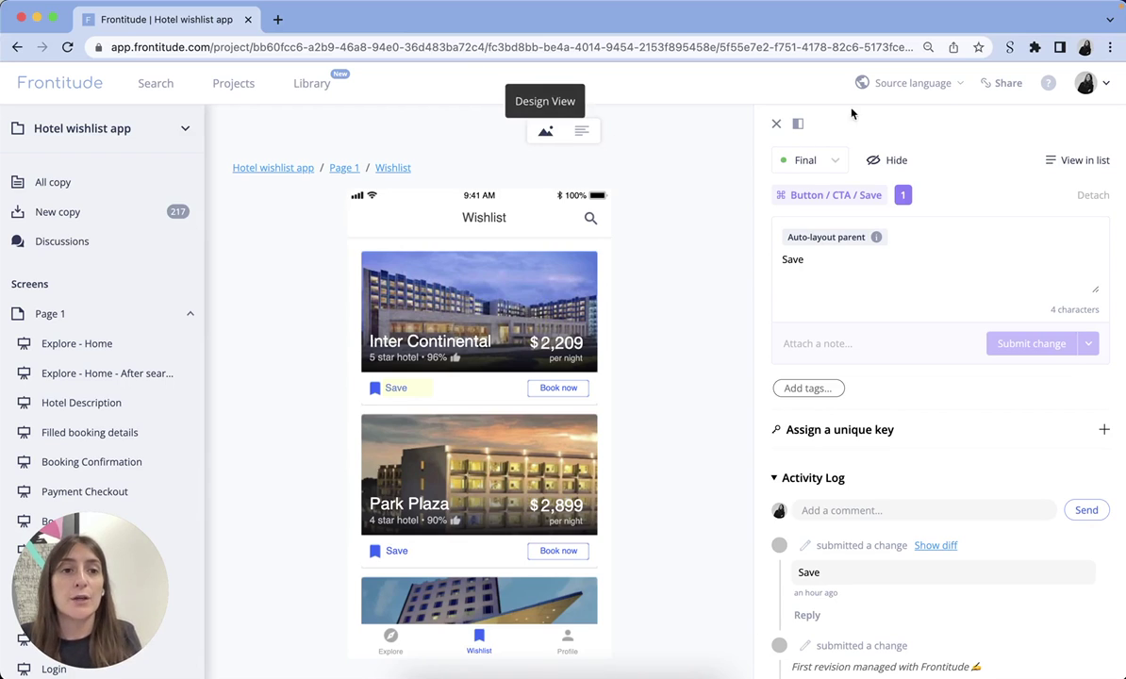
Preview the screen in German and submit 'Wunschliste' as the title's German translation
click(954, 91)
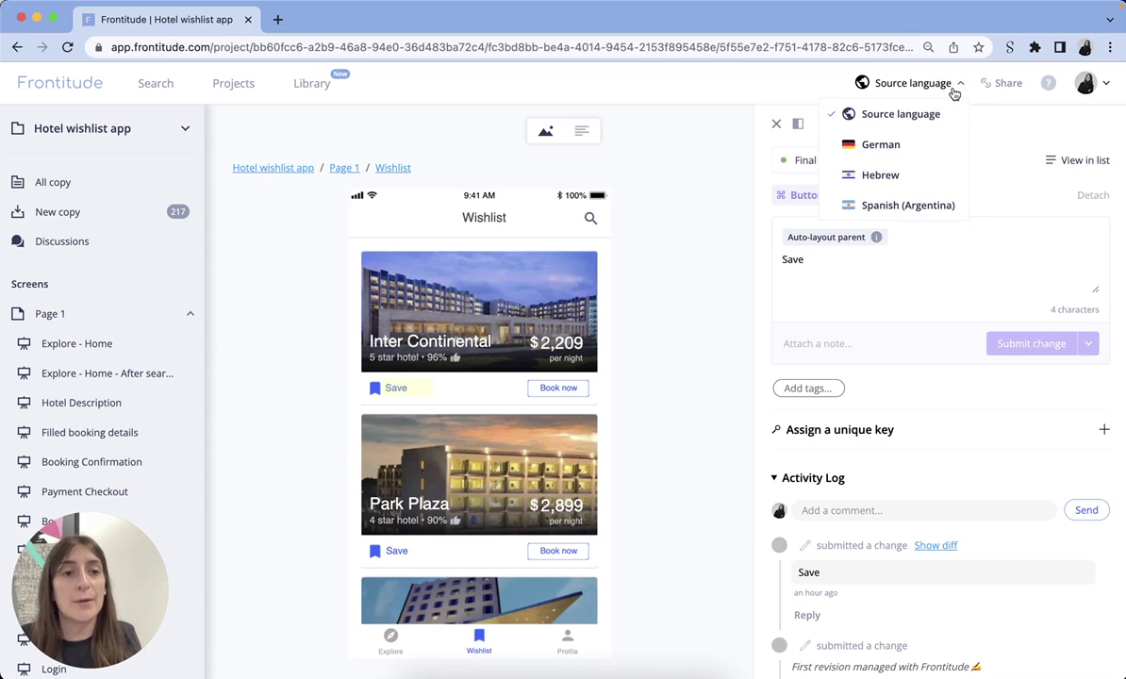
click(929, 151)
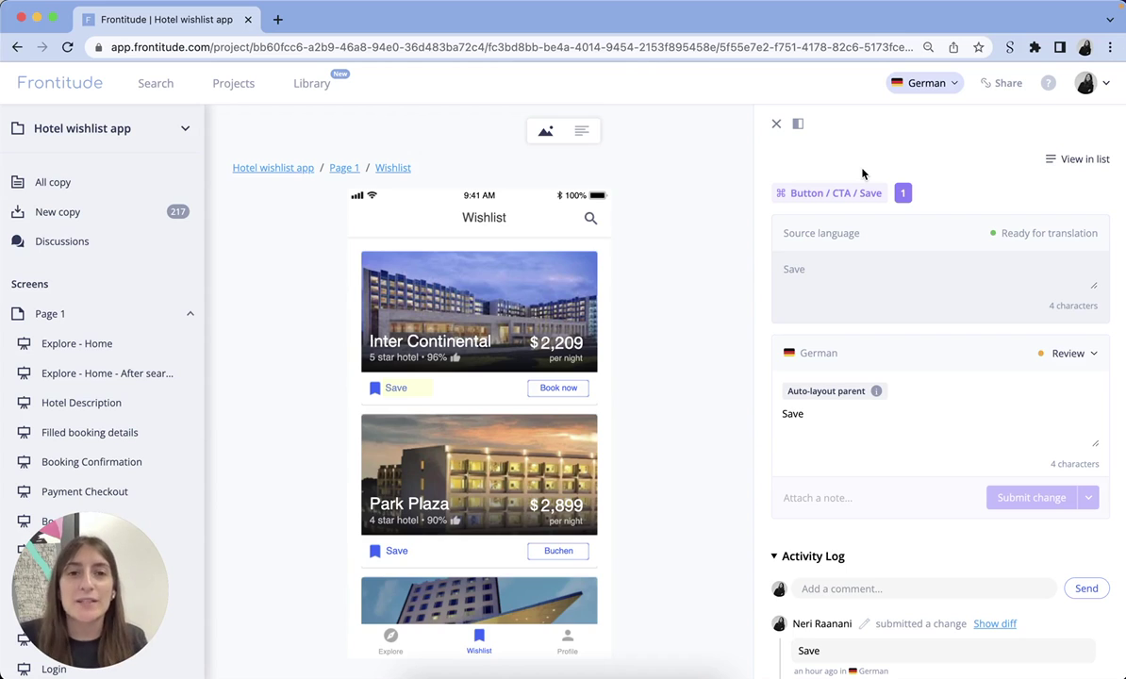
click(484, 215)
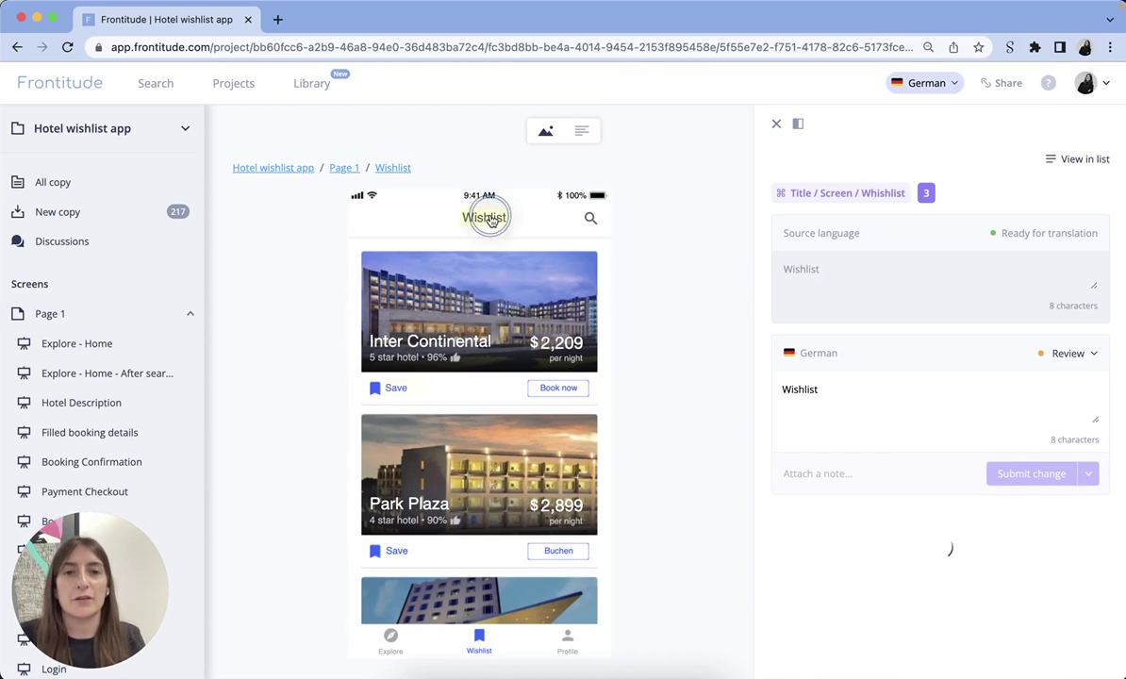
click(891, 414)
key(BackSpace)
key(BackSpace)
key(BackSpace)
key(BackSpace)
key(BackSpace)
key(BackSpace)
key(BackSpace)
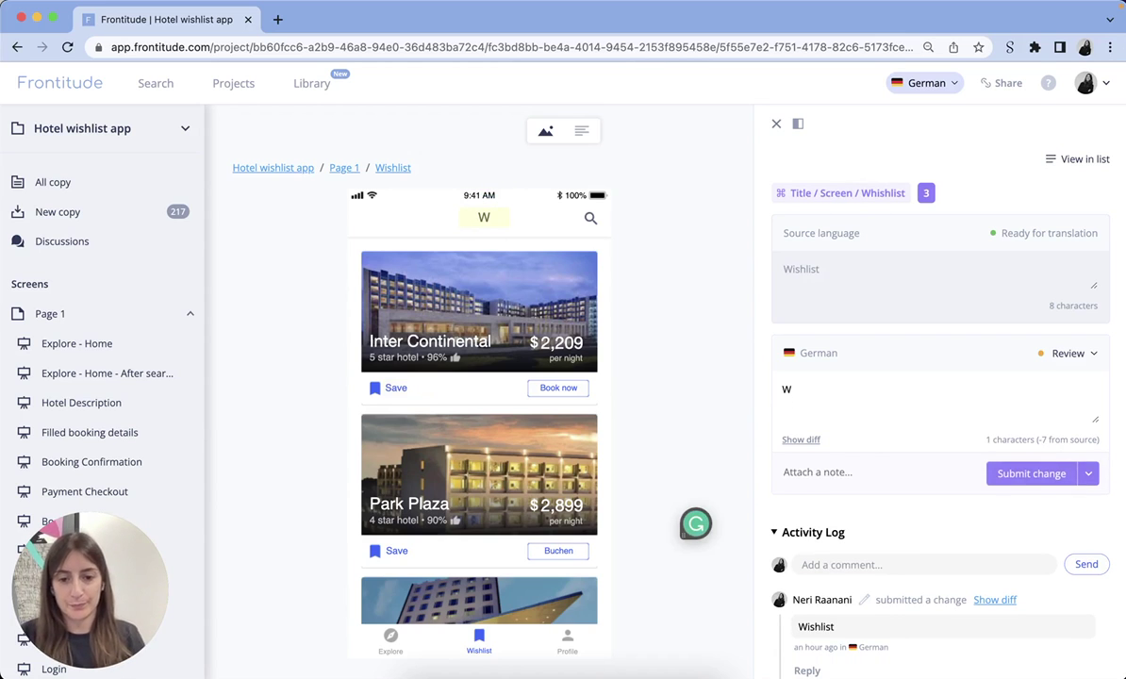
text(unsch)
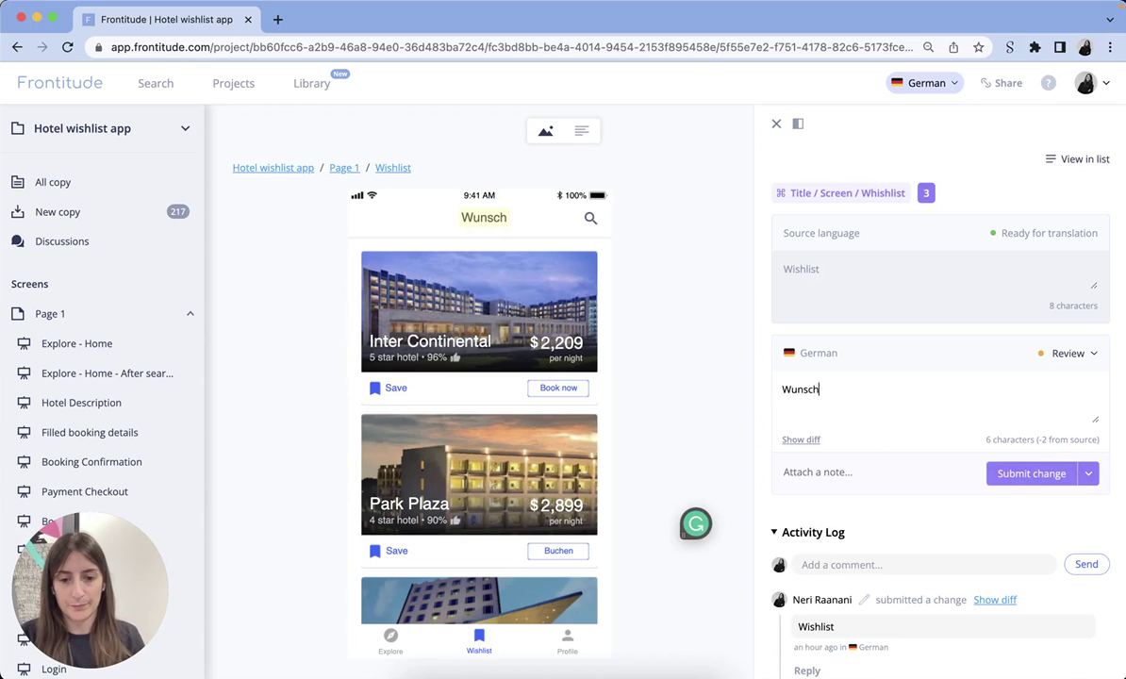
text(liste)
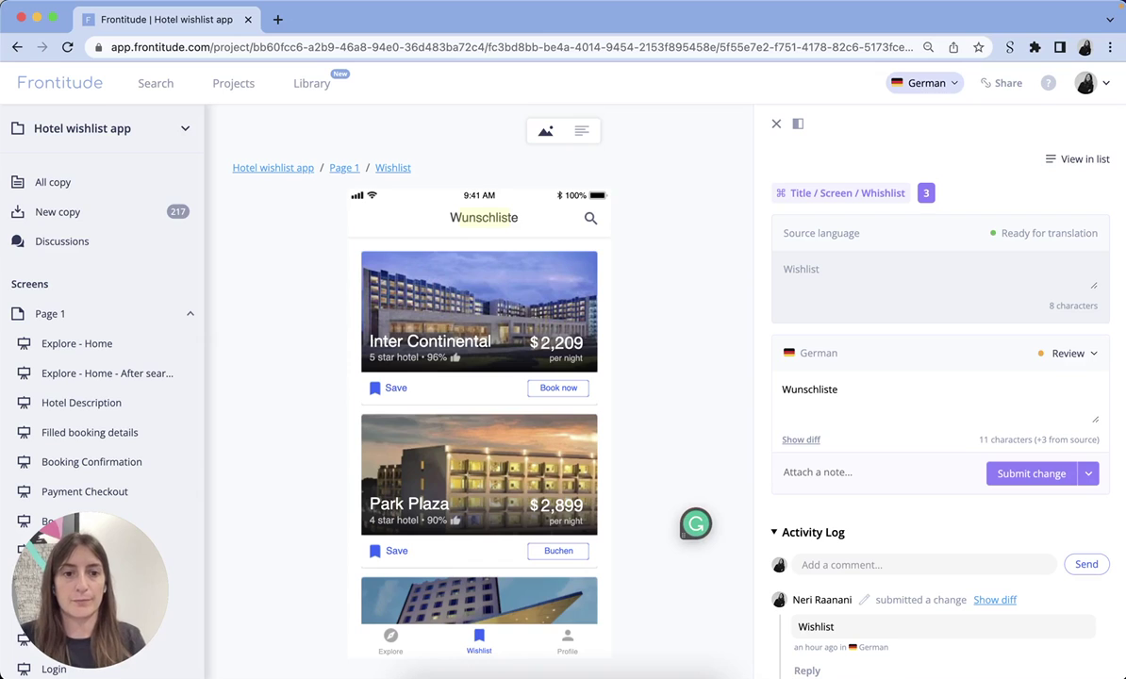
click(1038, 476)
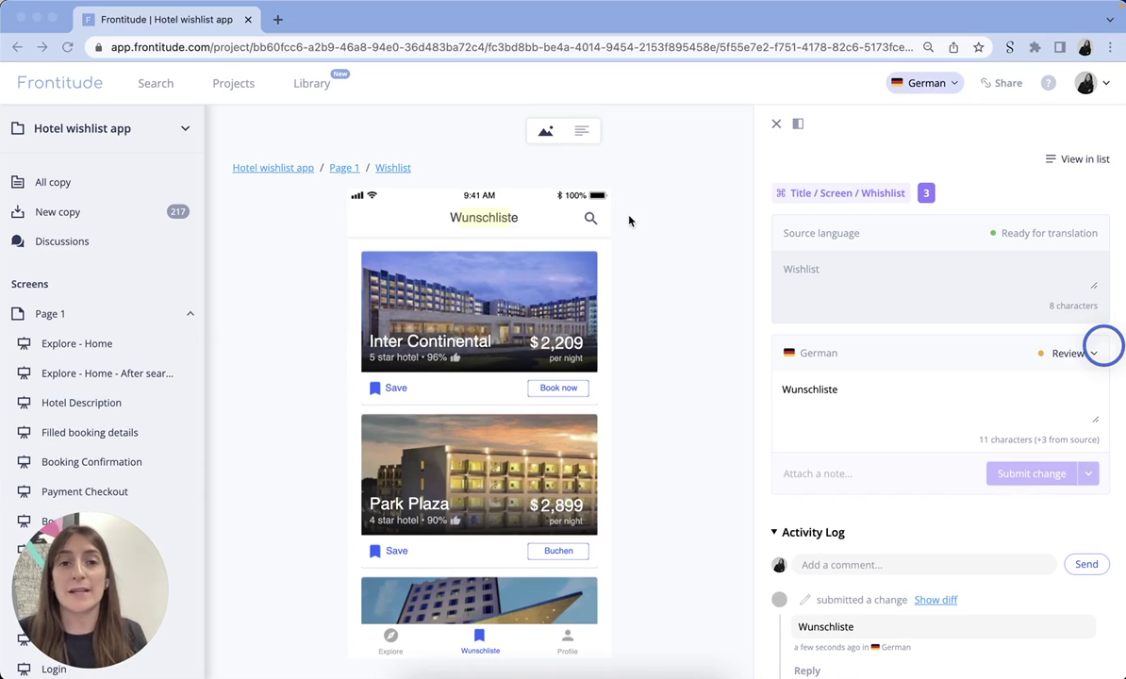
Show the texts as a list and try the Draft, Review and Final status filters
click(585, 135)
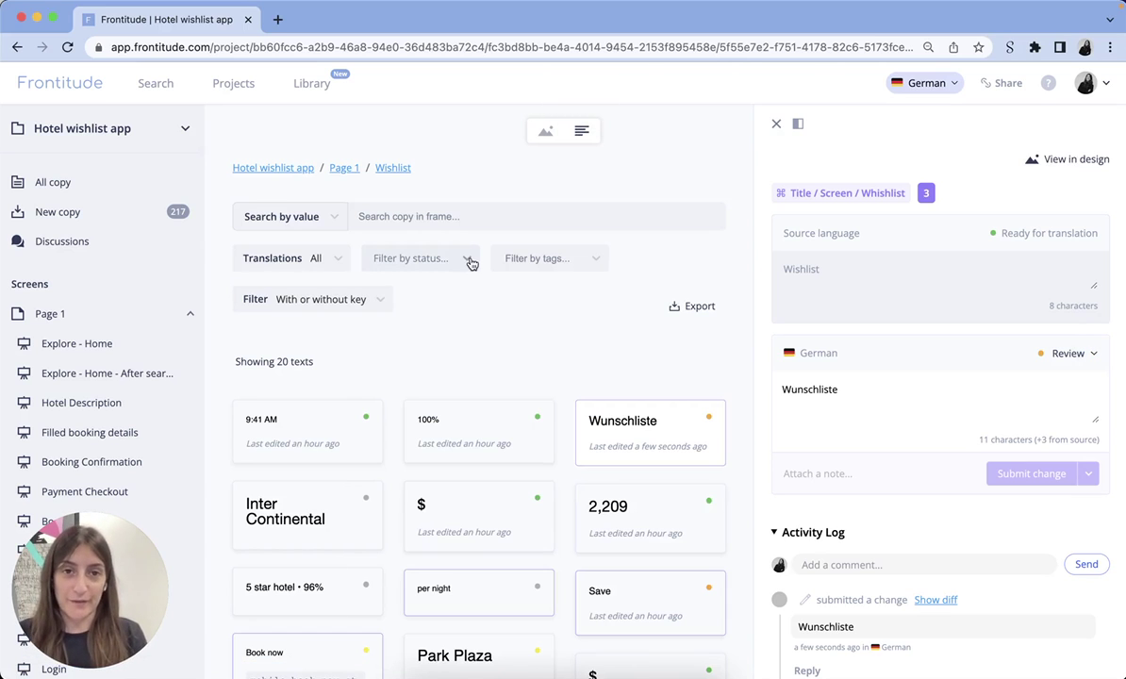
click(470, 263)
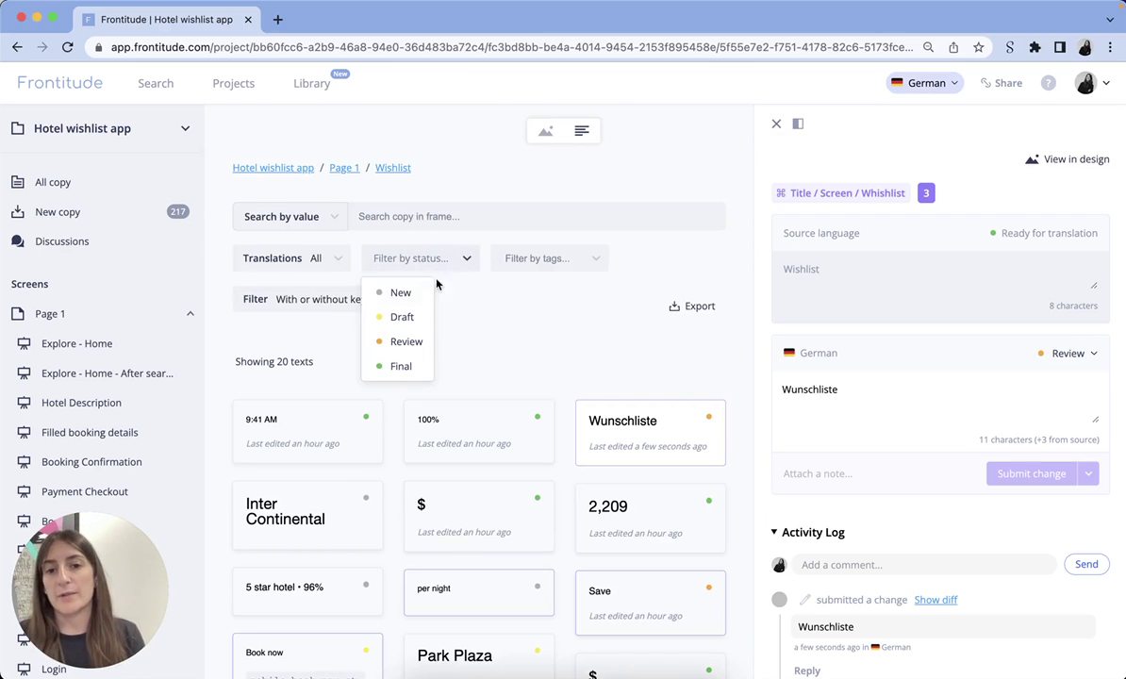
click(415, 319)
click(494, 258)
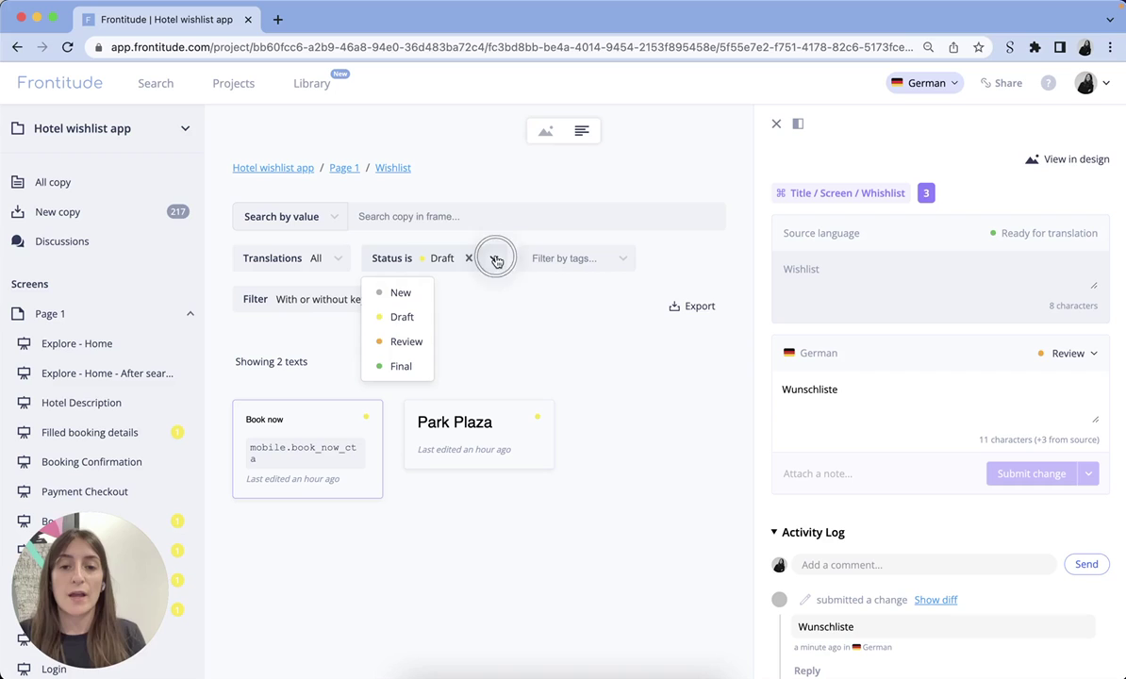
click(417, 346)
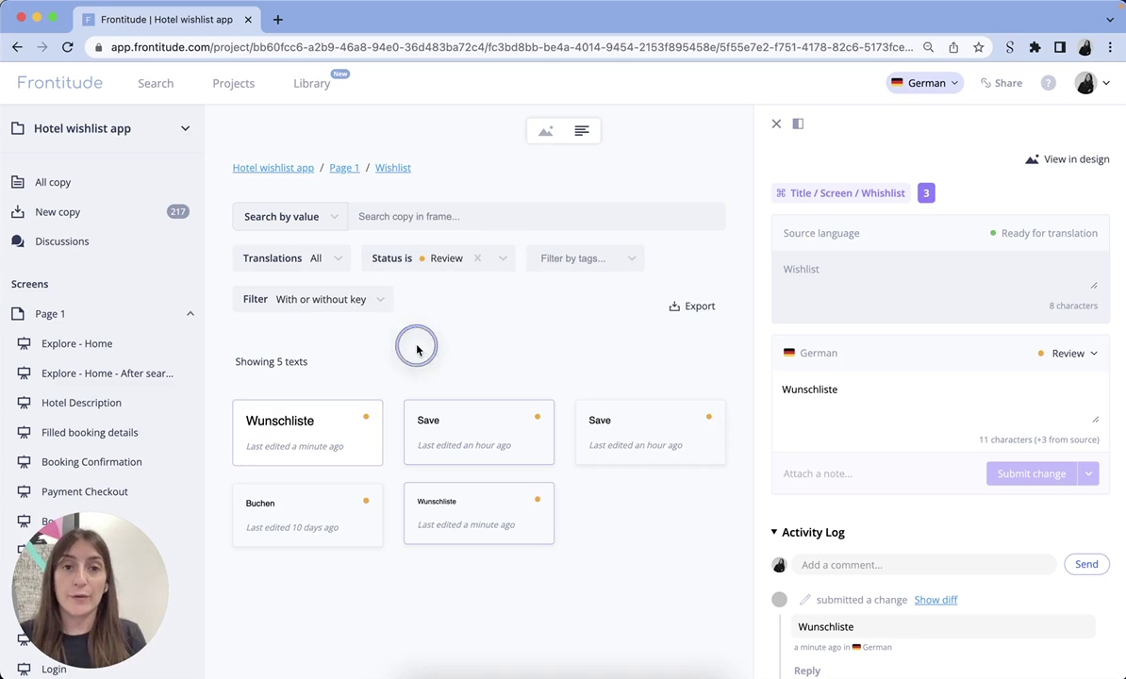
click(504, 262)
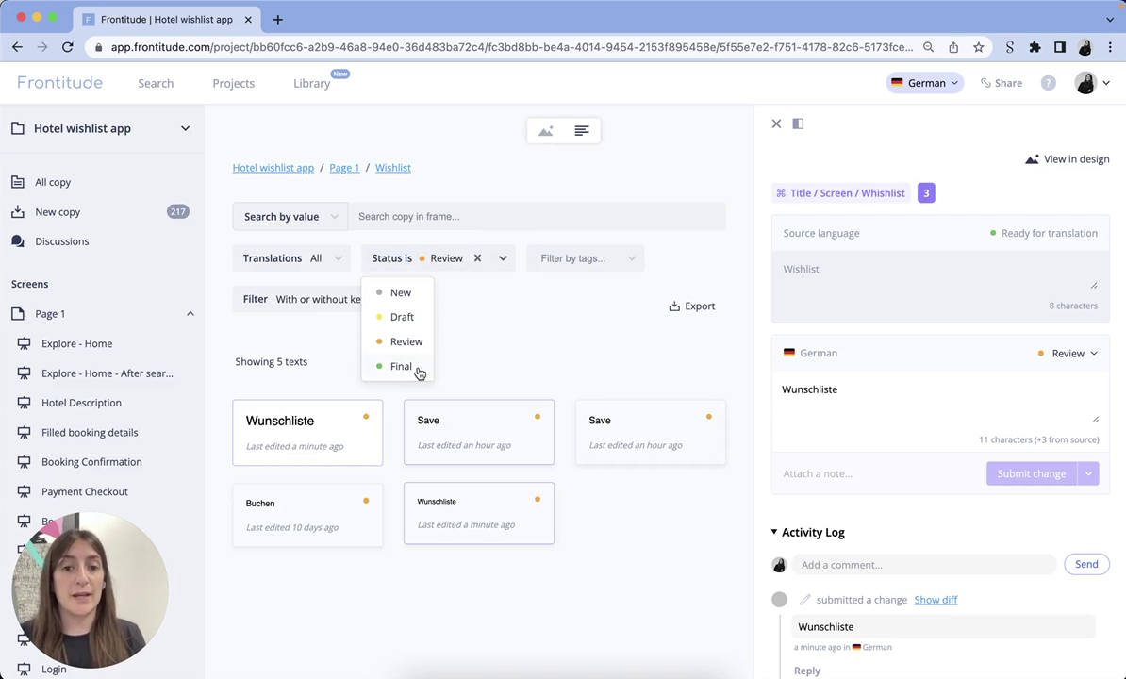
click(416, 366)
click(466, 258)
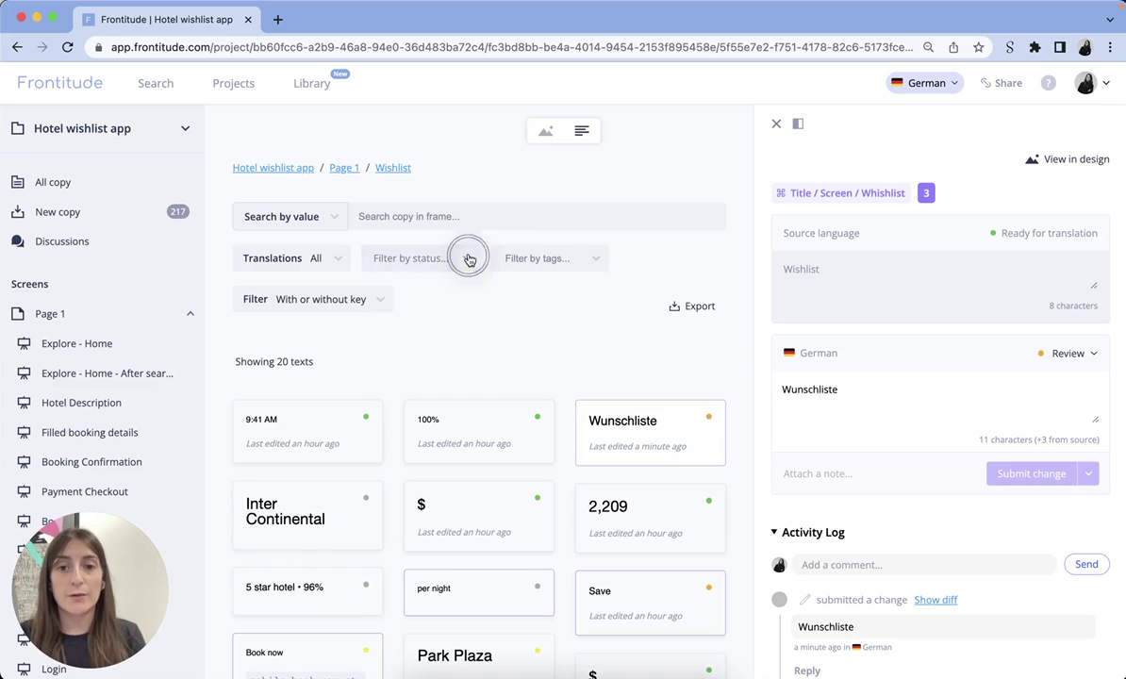
Try the Pending translation filter, then filter the list to the 5 Review-status texts
click(334, 258)
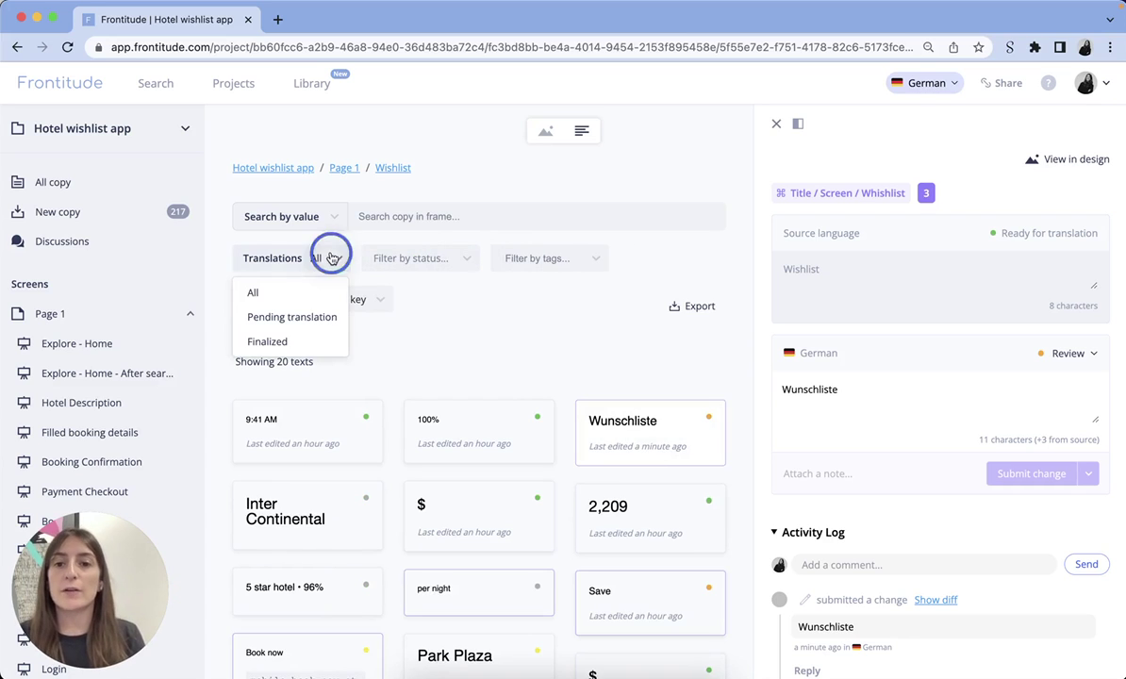
click(328, 318)
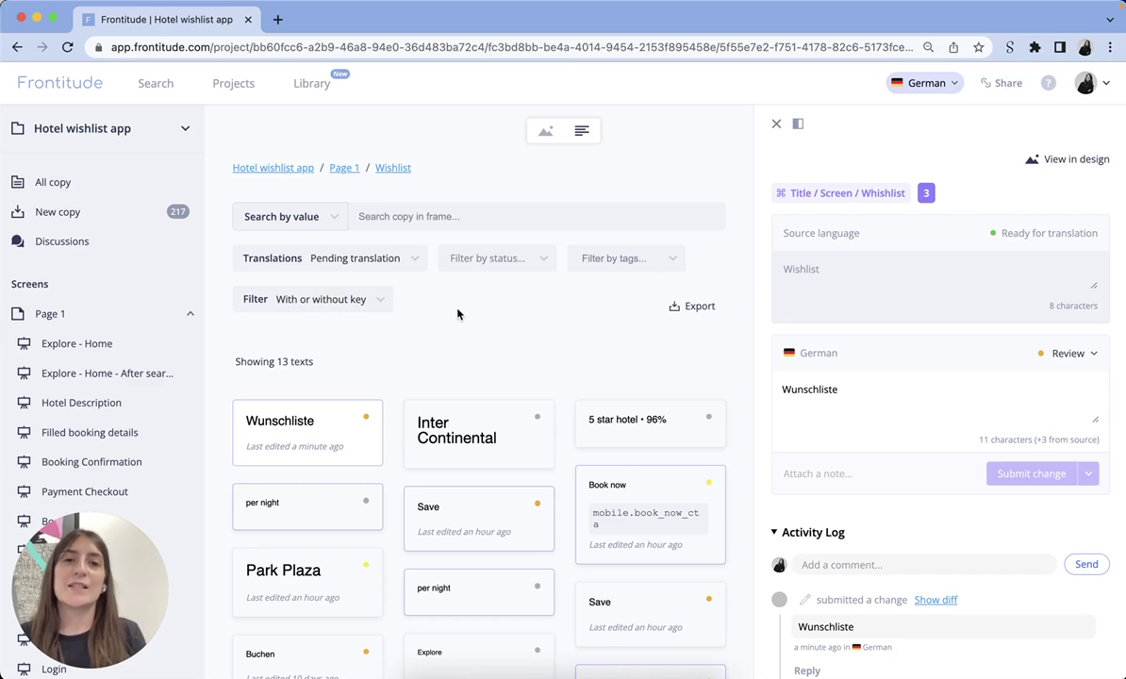
click(420, 257)
click(300, 292)
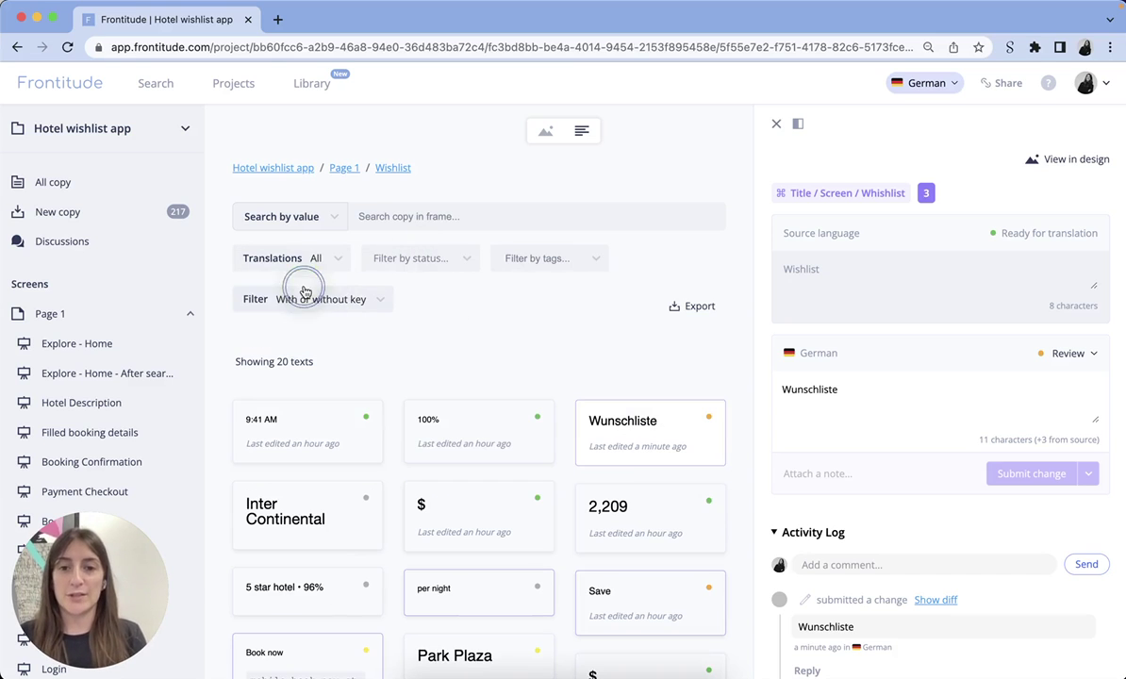
click(431, 263)
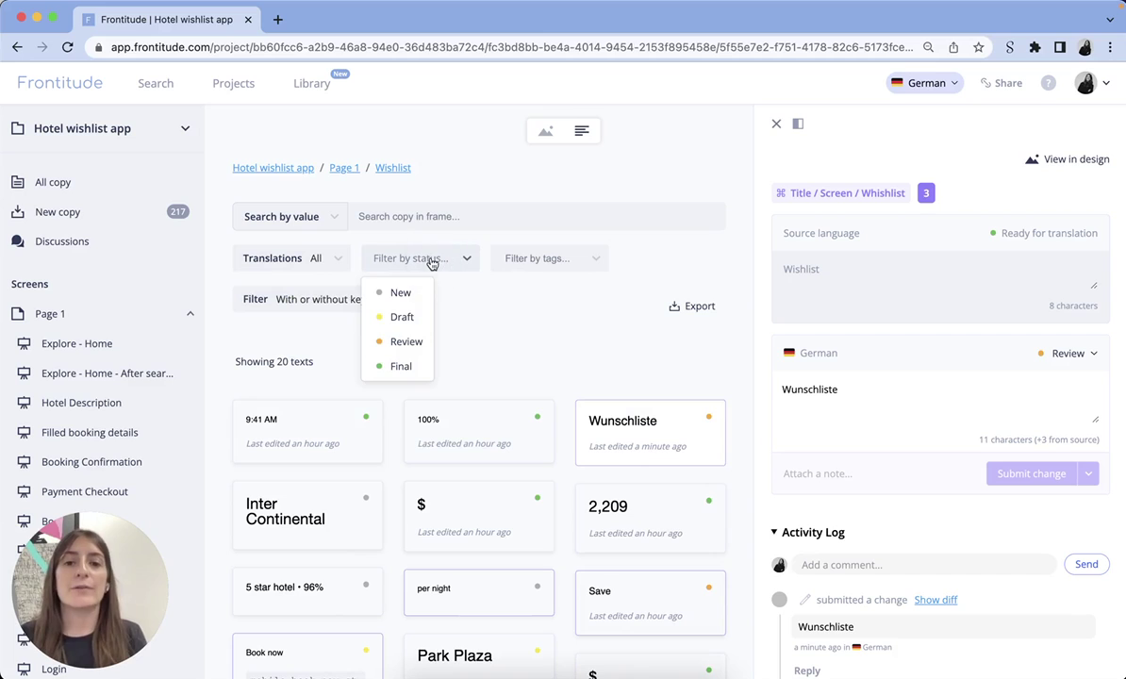
click(416, 340)
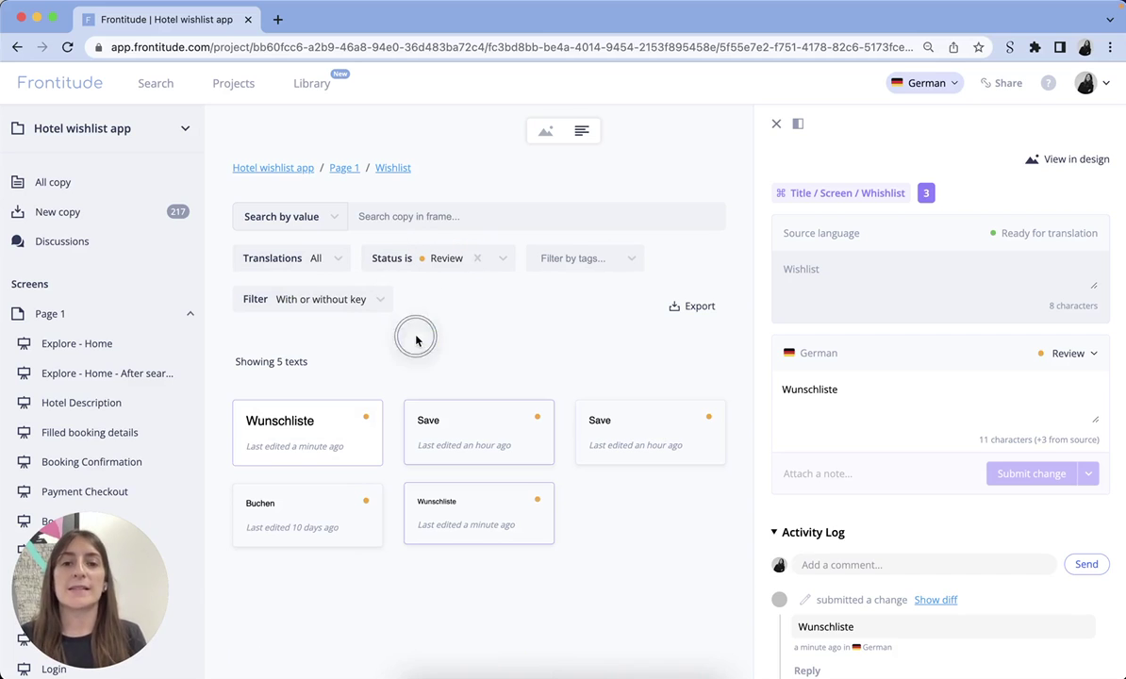
click(324, 454)
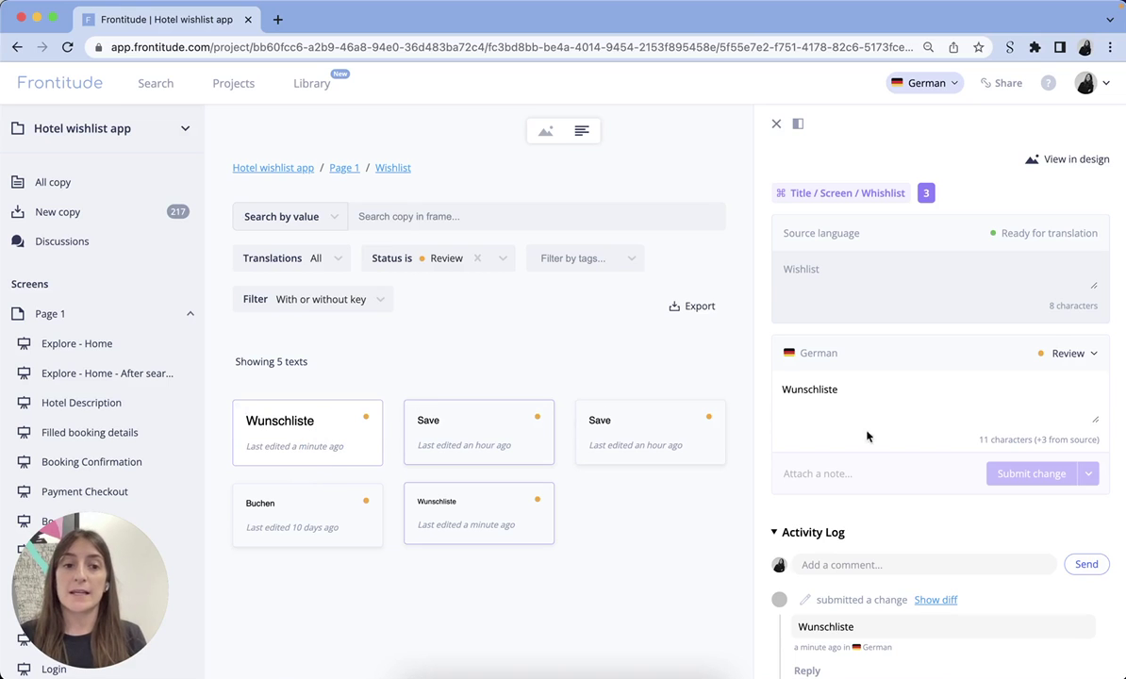
Post an 'Approved!' comment on the German Wunschliste title
scroll(865, 471, down, 3)
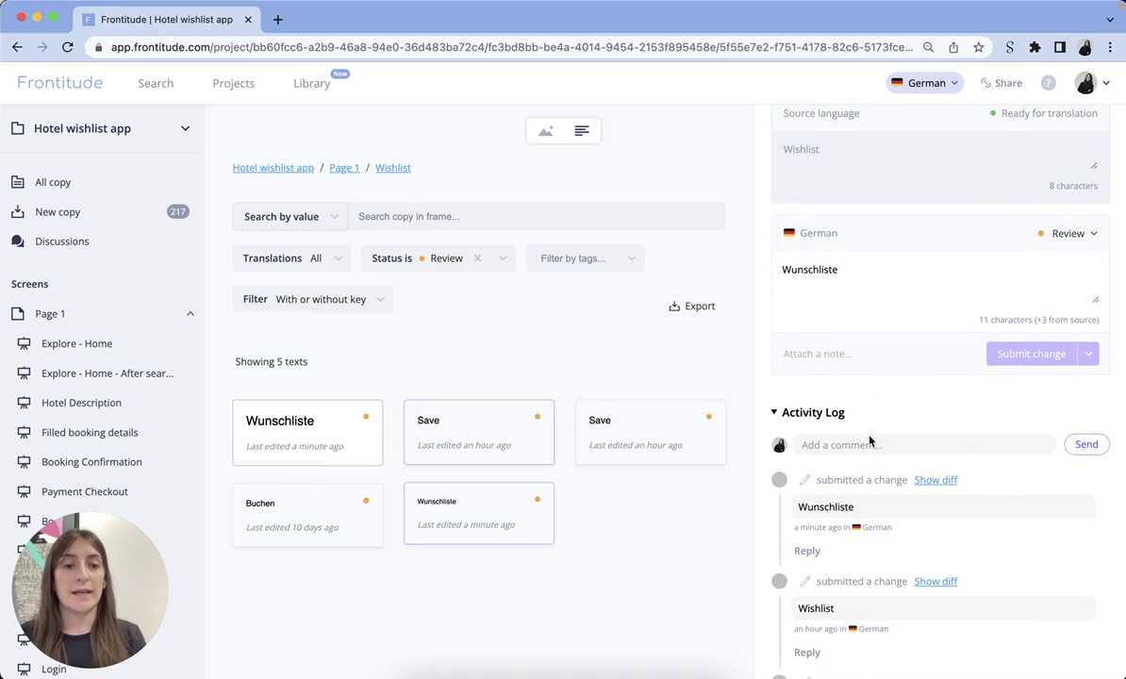
click(868, 442)
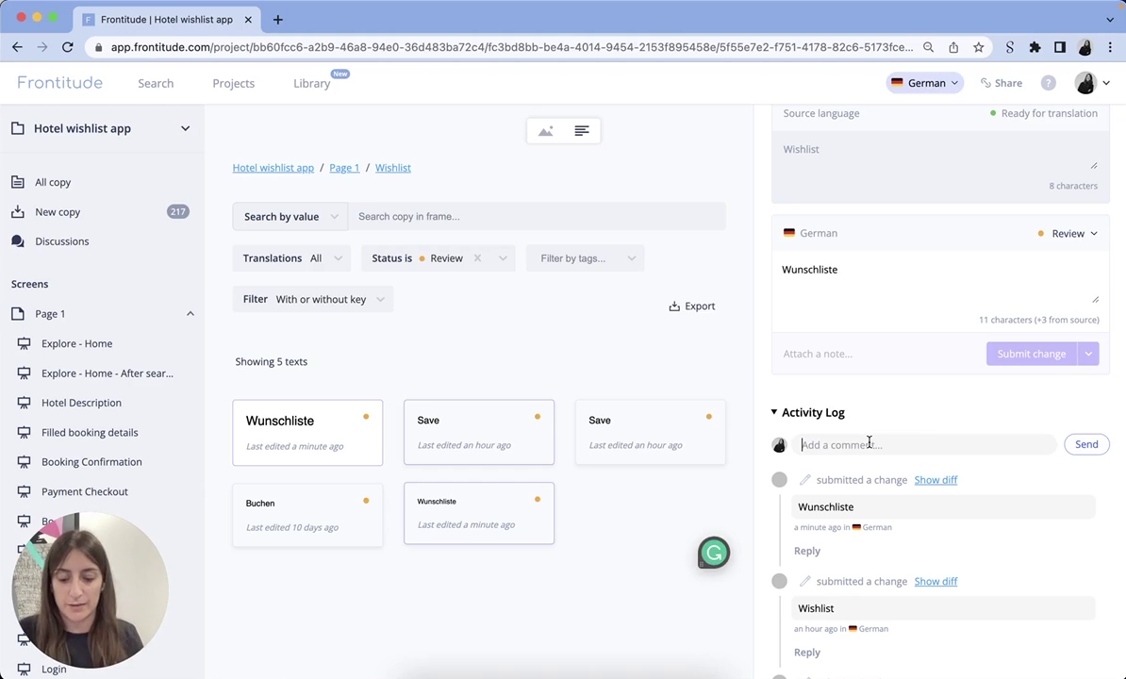
text(Approv)
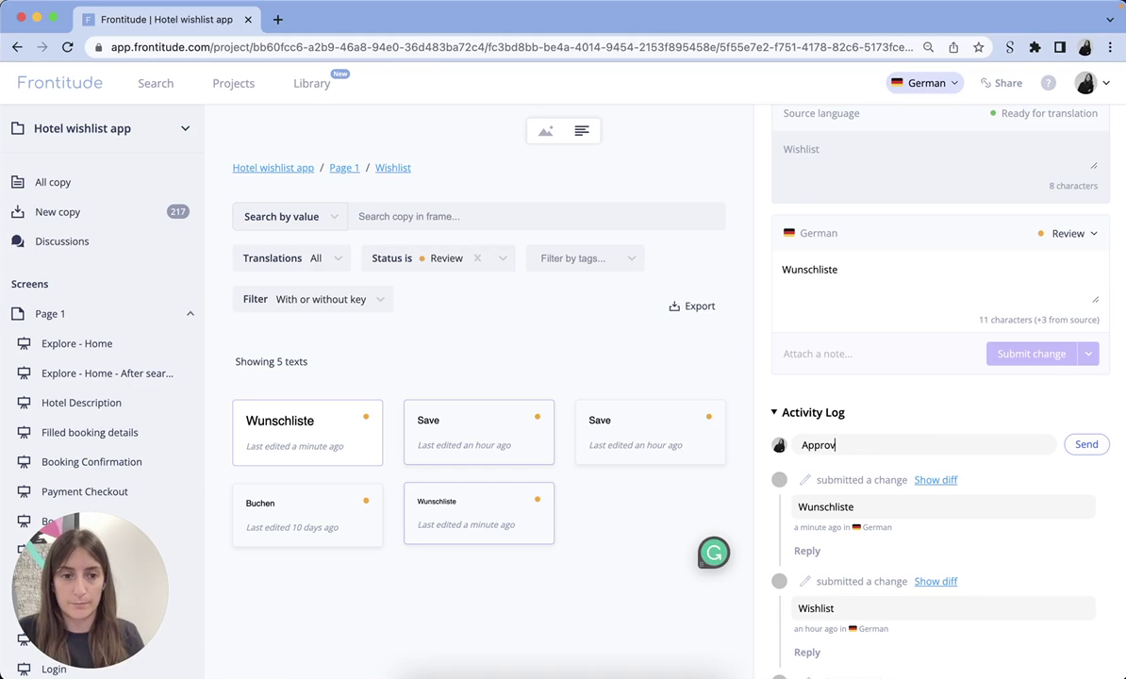
text(ed!)
click(1094, 451)
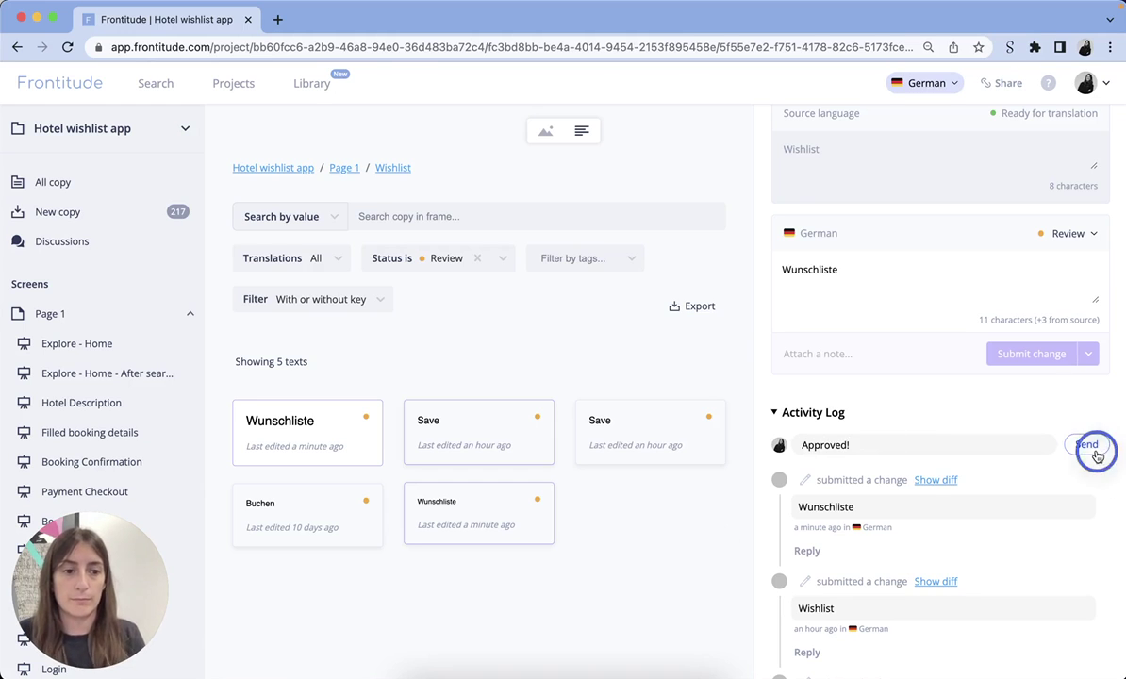
scroll(951, 355, up, 3)
Mark the German Wunschliste translation Final and recheck its status choices
click(1047, 353)
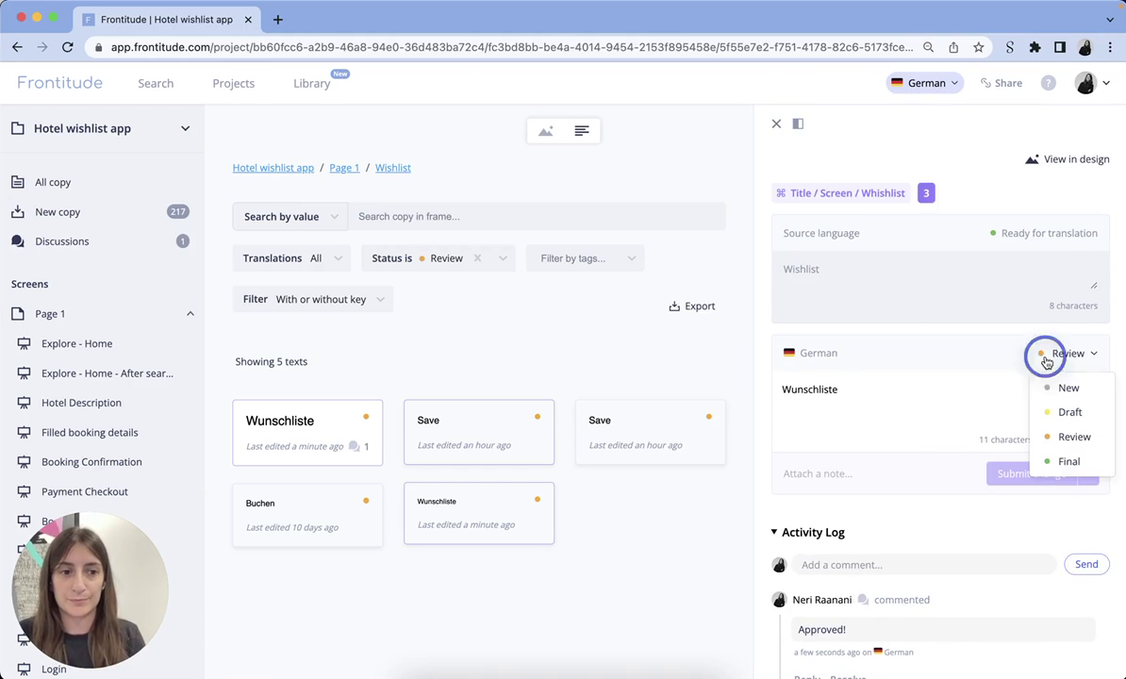
click(1074, 463)
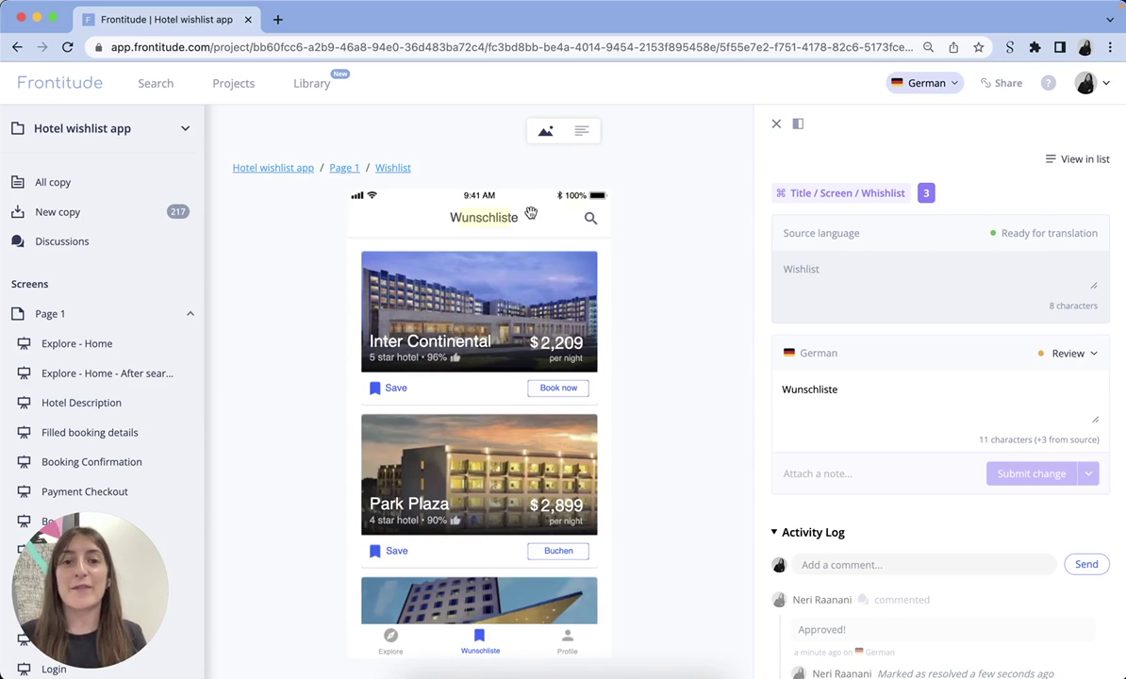
click(1060, 357)
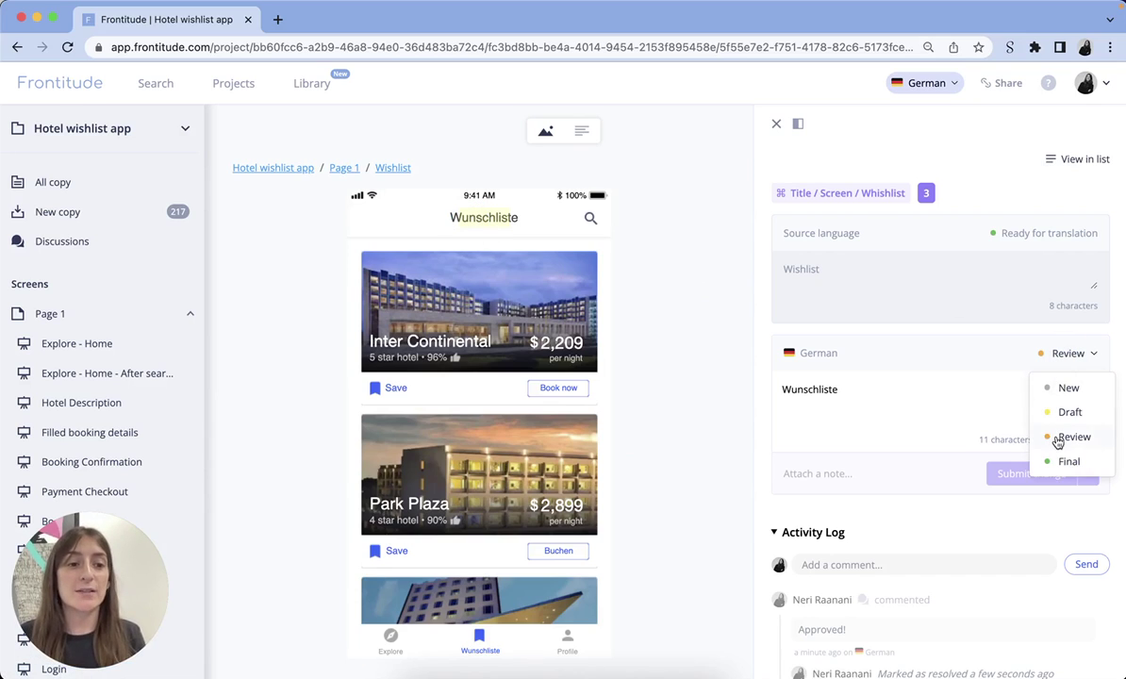
click(1094, 471)
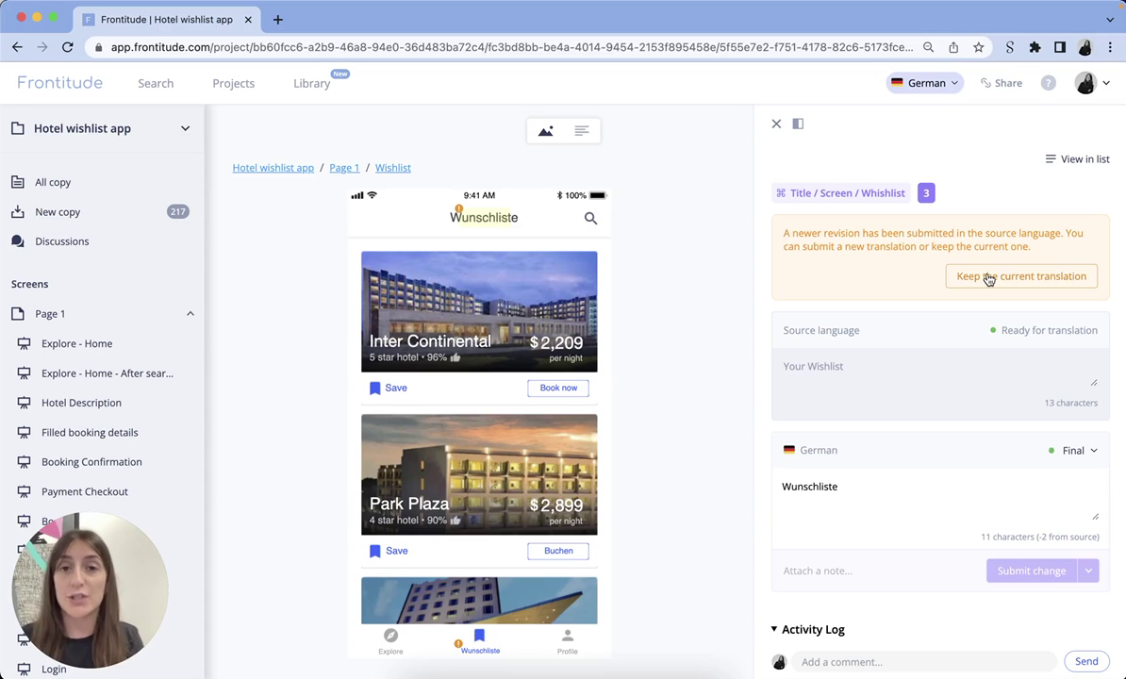
Keep the current German translation despite the newer source revision
click(988, 278)
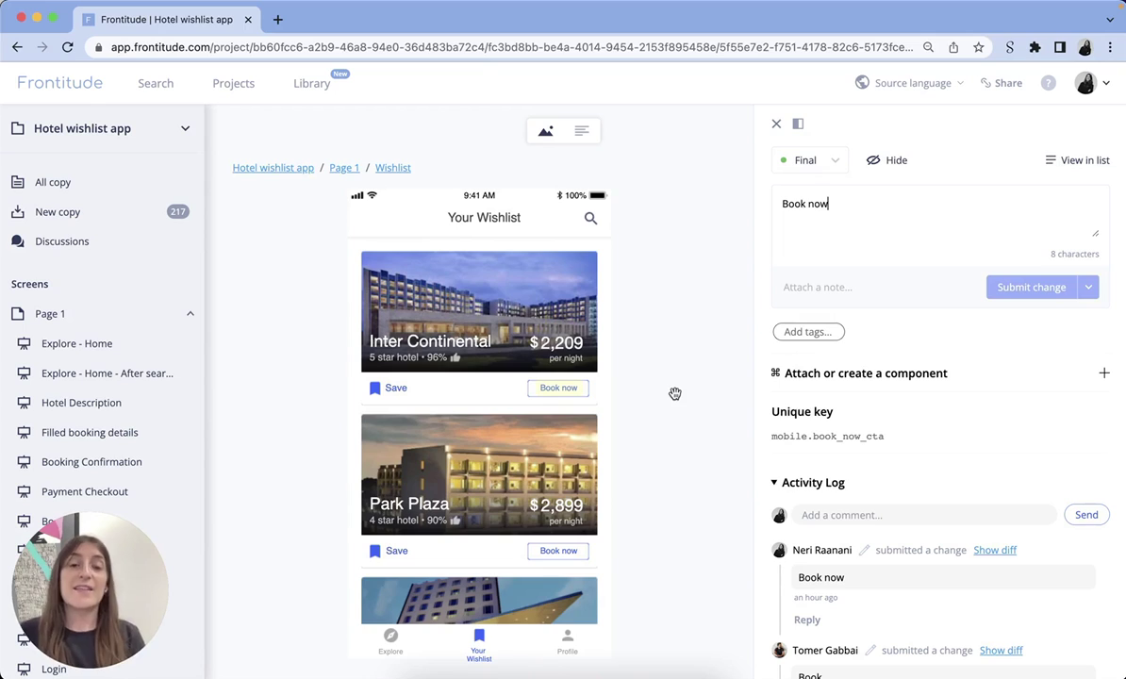
Search 'book' and attach the Book now copy to the Button / CTA / Book component
click(564, 389)
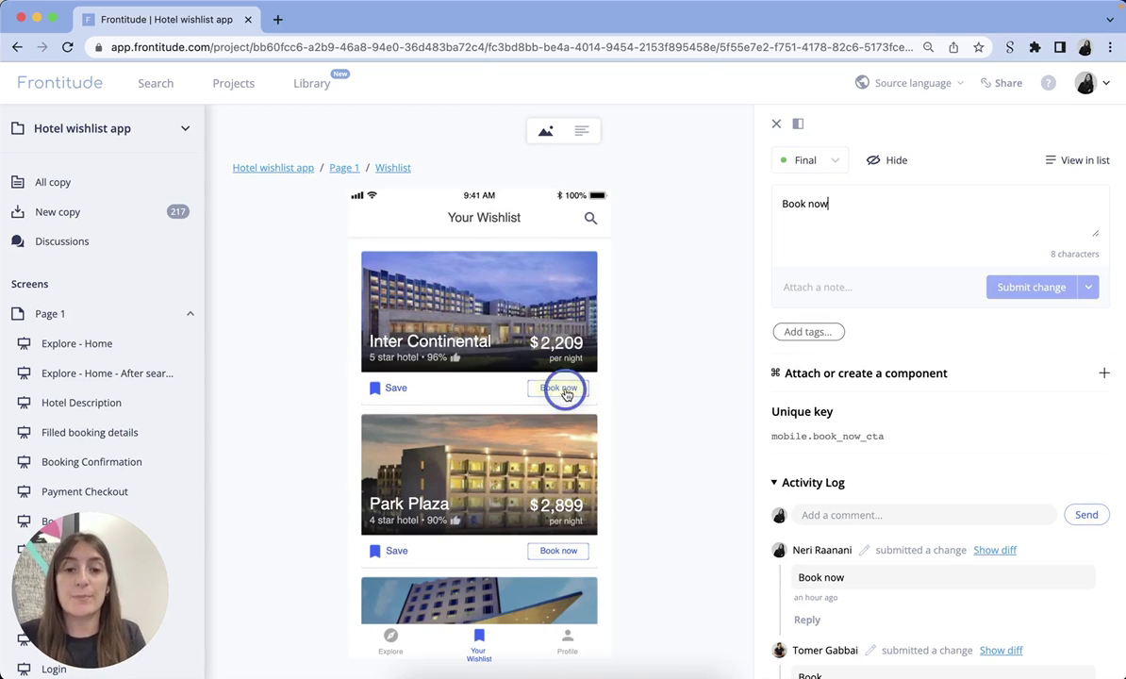
click(855, 205)
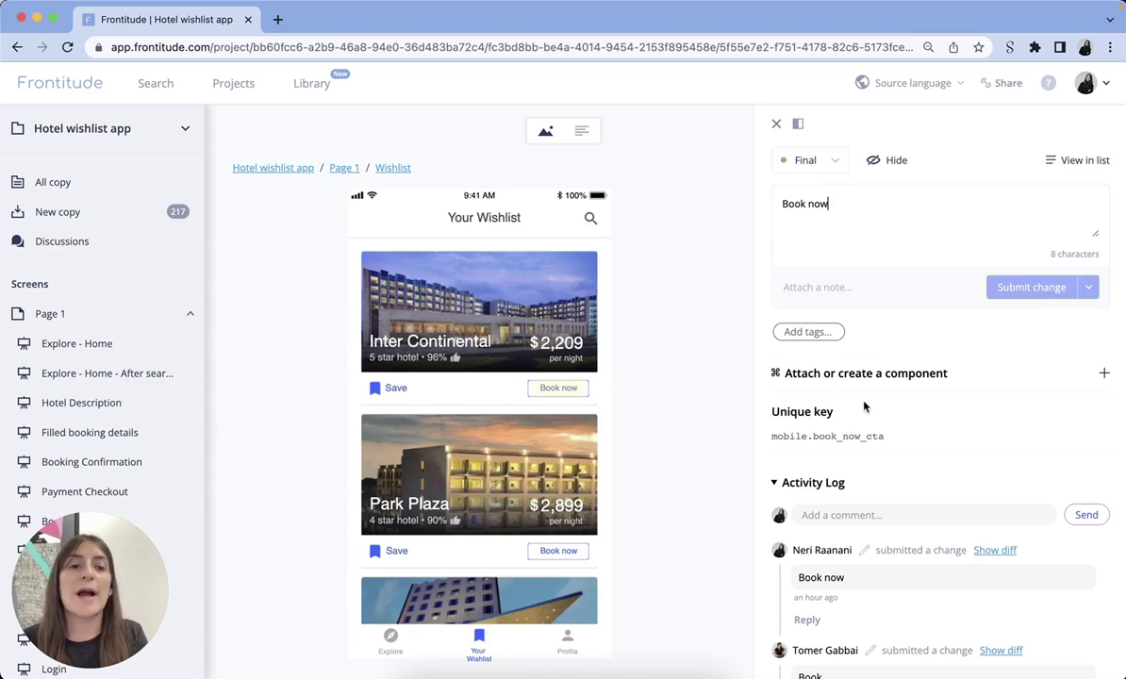
click(820, 370)
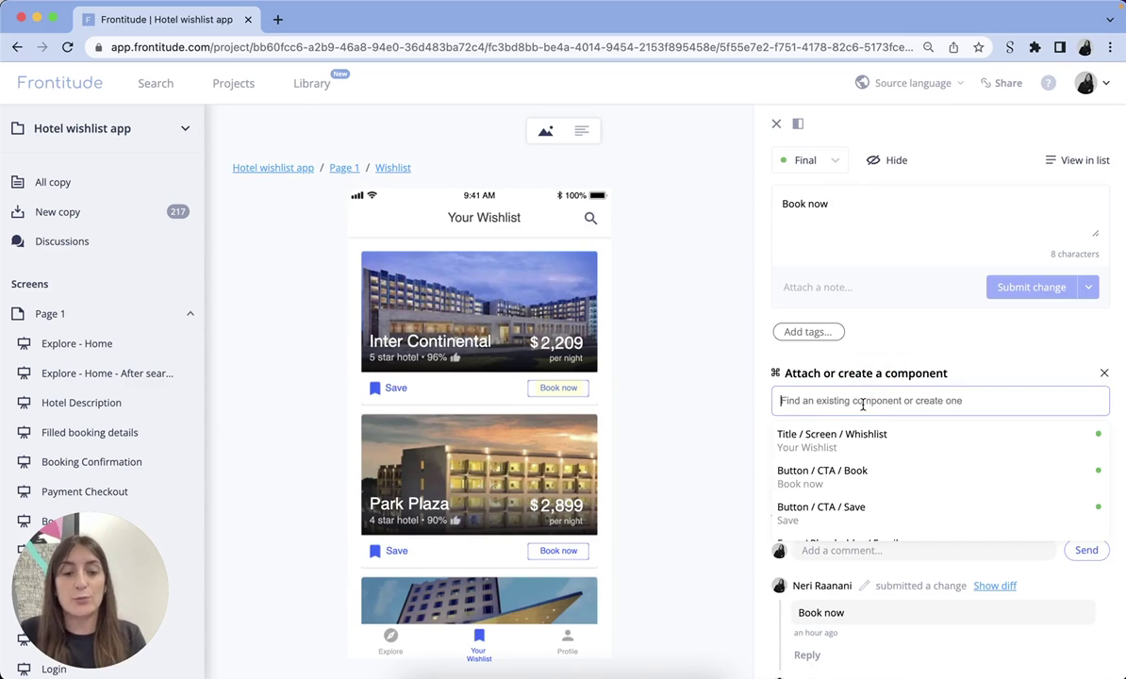
text(book)
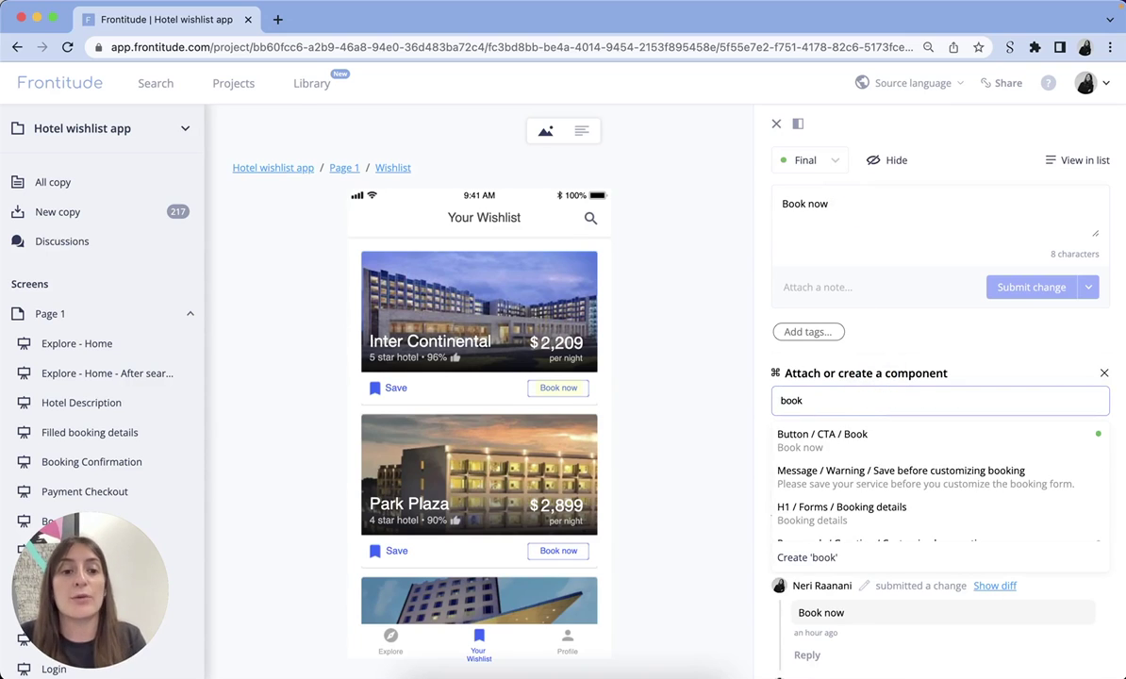
click(878, 441)
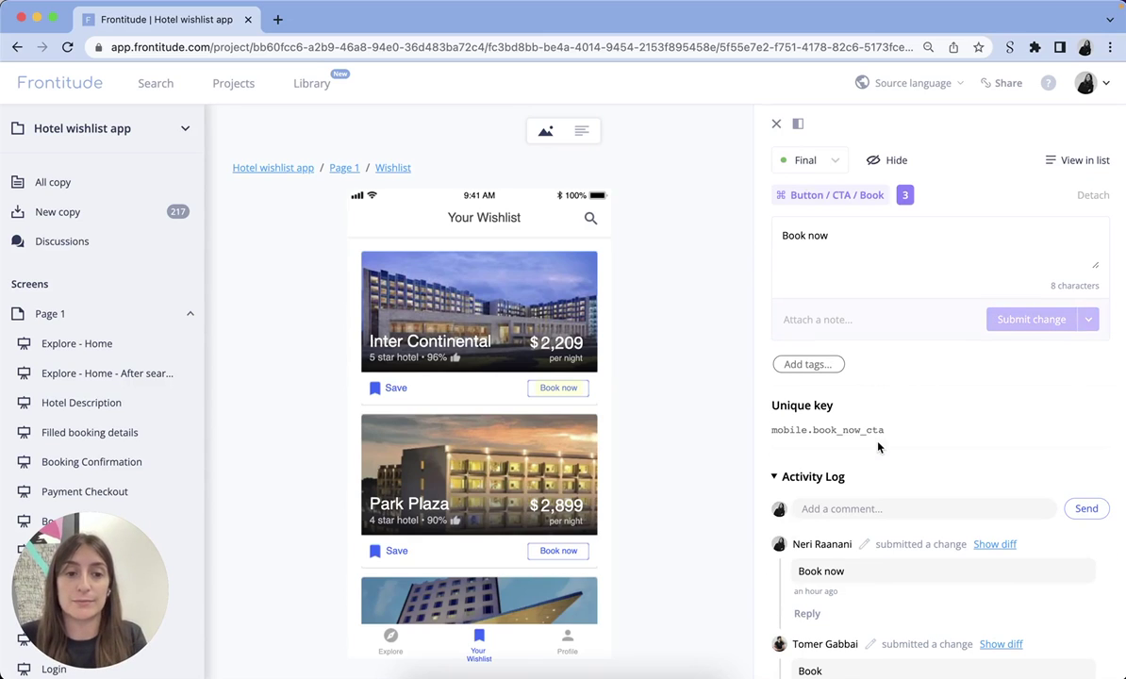
click(956, 84)
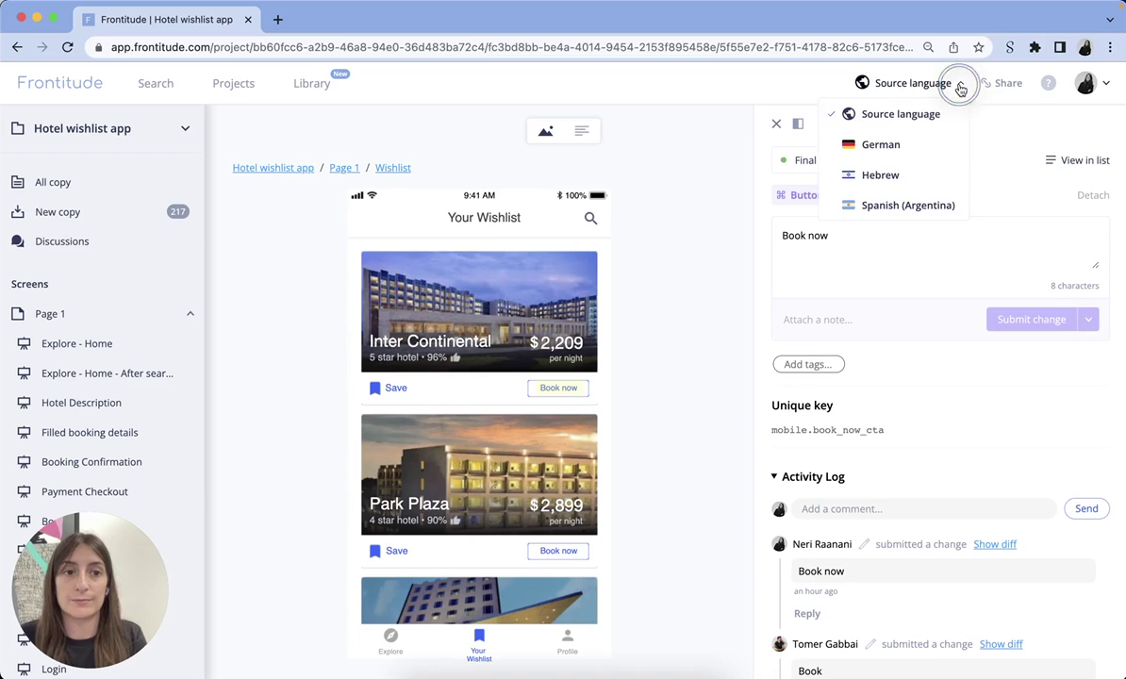
Switch the Wishlist preview language to German, showing 'Book now' as the Draft translation 'Buchen'
click(881, 145)
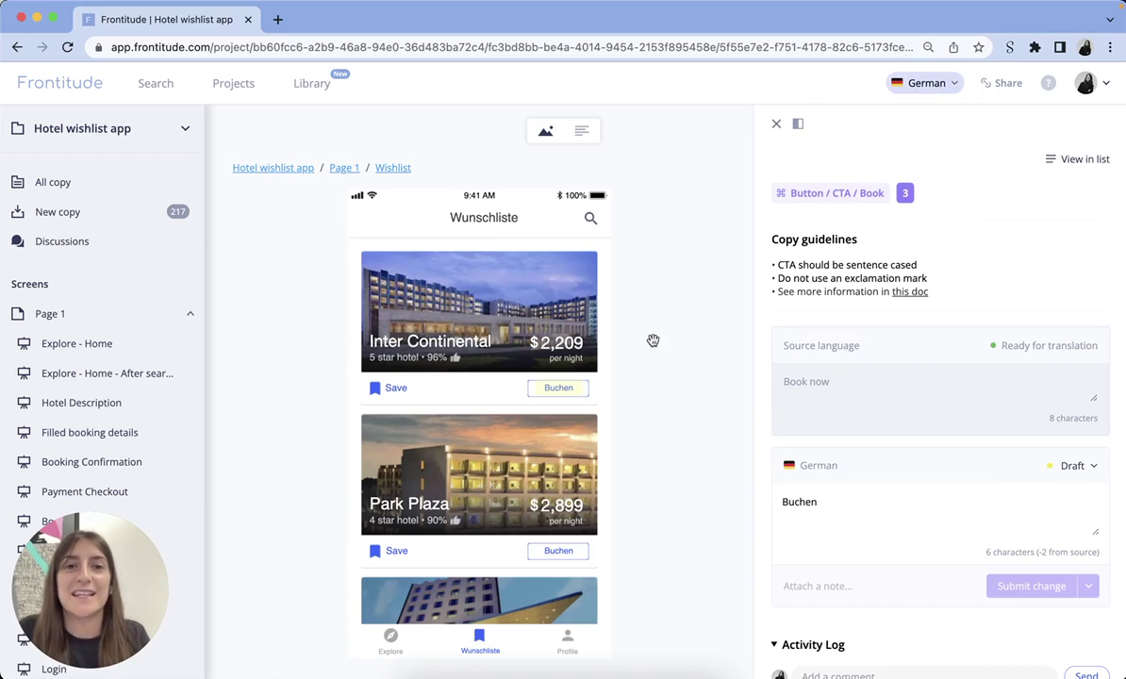